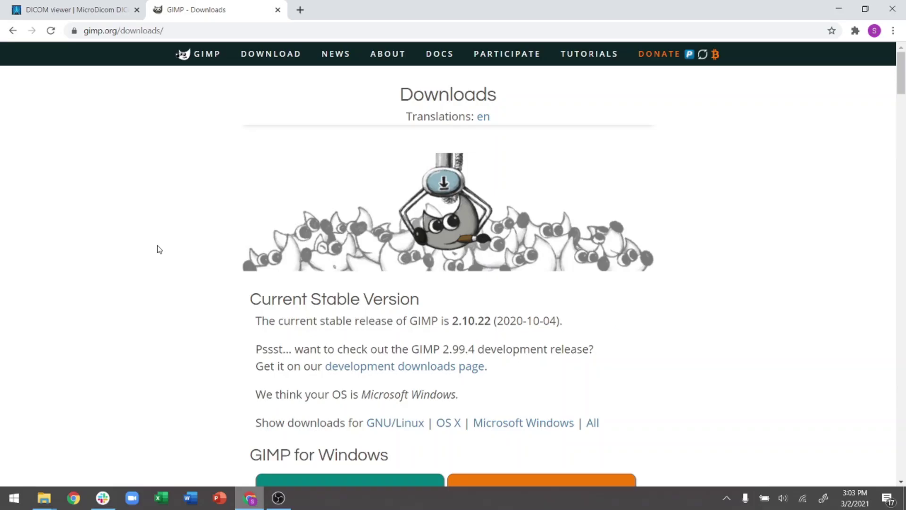
- Check the youtube_ann folder with the archive and GIMP and MicroDicom installers, then return to Chrome
{"action": "mouse_move", "coordinate": [39, 503]}
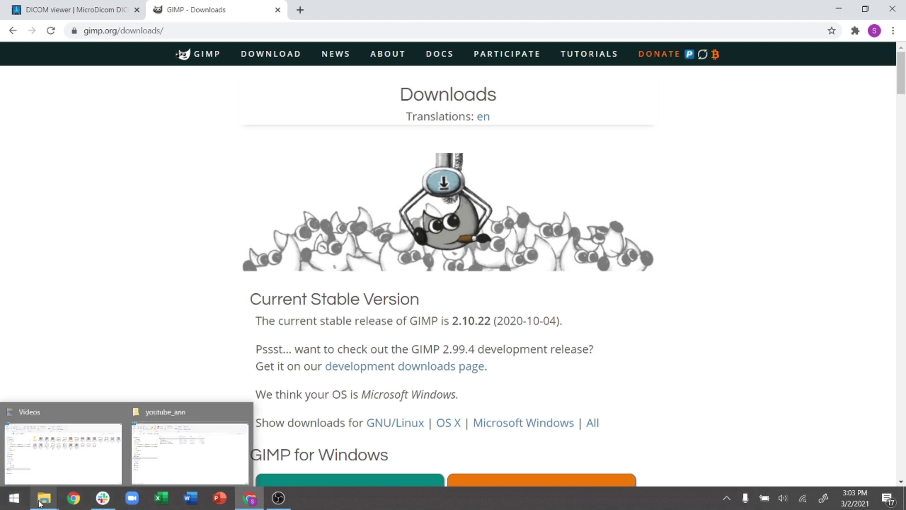
{"action": "left_click", "coordinate": [200, 444]}
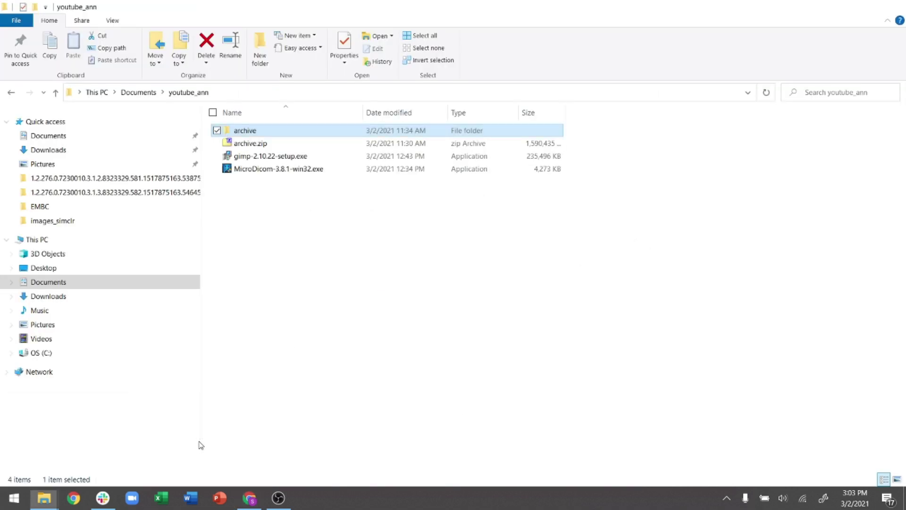
{"action": "left_click", "coordinate": [357, 346]}
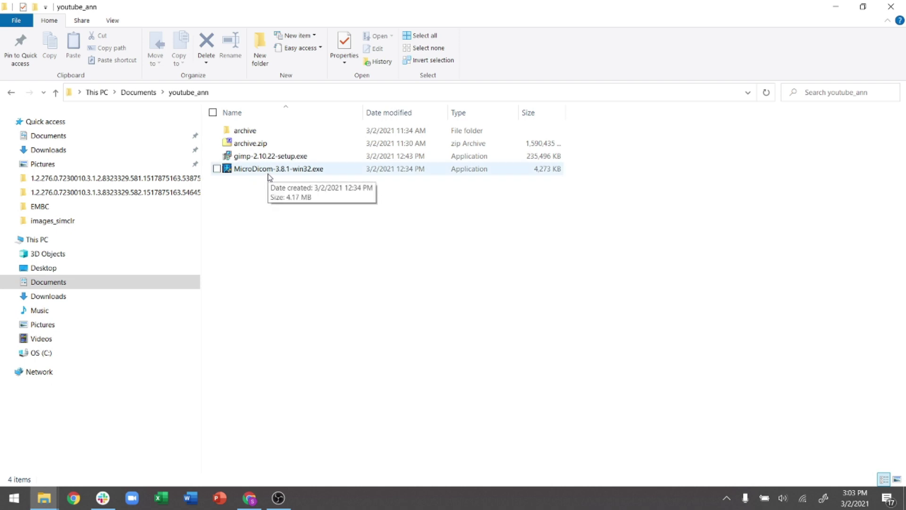
{"action": "left_click", "coordinate": [252, 500]}
- Browse the MicroDicom page and the GIMP home page, ending on the GIMP Downloads page
{"action": "key", "text": "ctrl+Tab"}
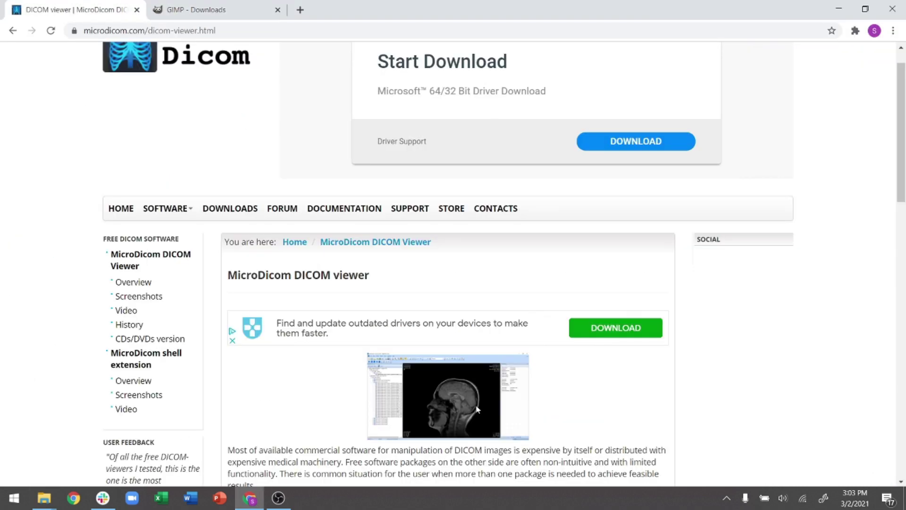
{"action": "left_click", "coordinate": [265, 6]}
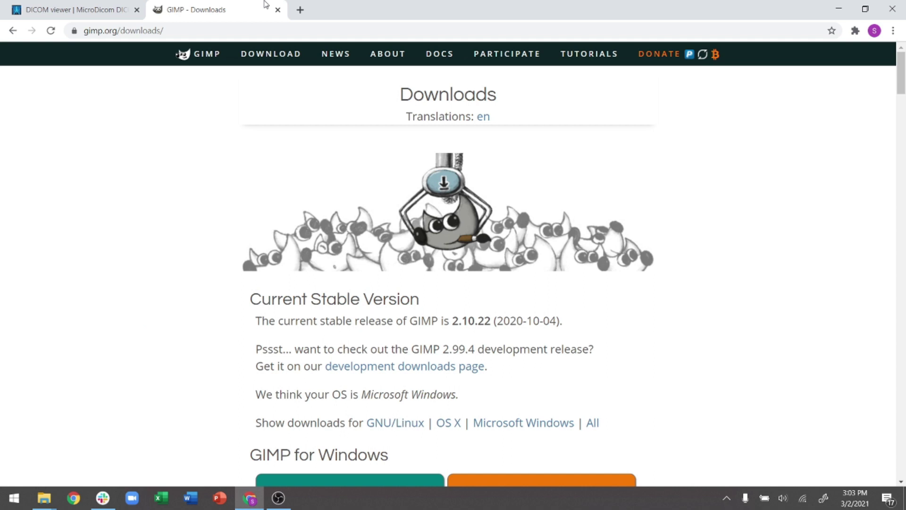
{"action": "left_click", "coordinate": [204, 54]}
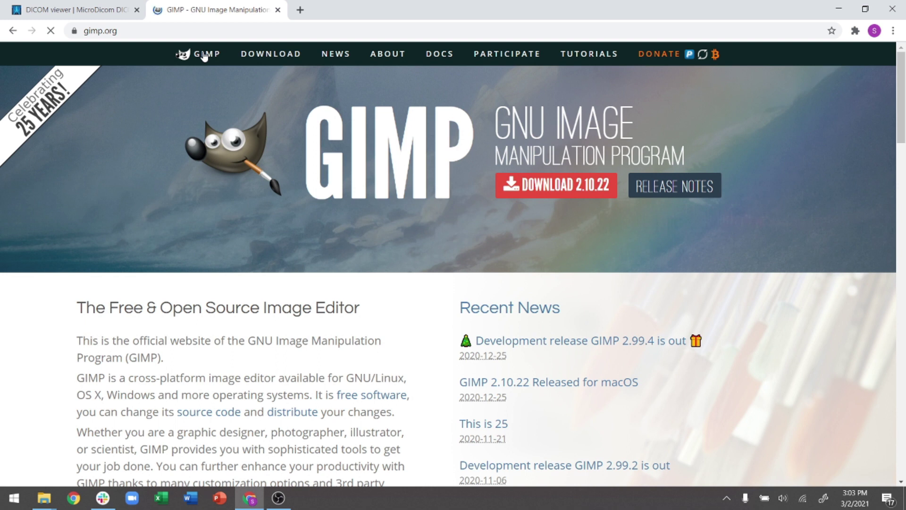
{"action": "left_click", "coordinate": [285, 60]}
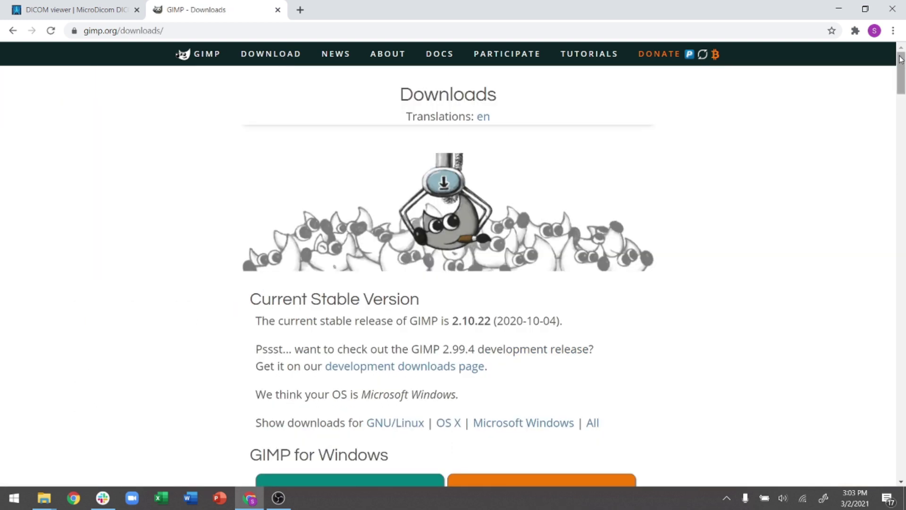
{"action": "left_click_drag", "start_coordinate": [902, 69], "coordinate": [902, 49]}
{"action": "left_click", "coordinate": [84, 5]}
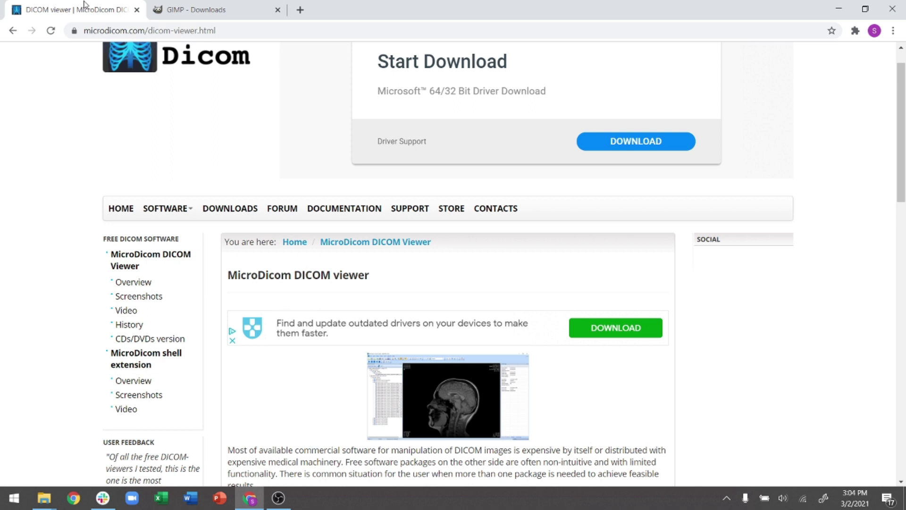
{"action": "left_click", "coordinate": [217, 7]}
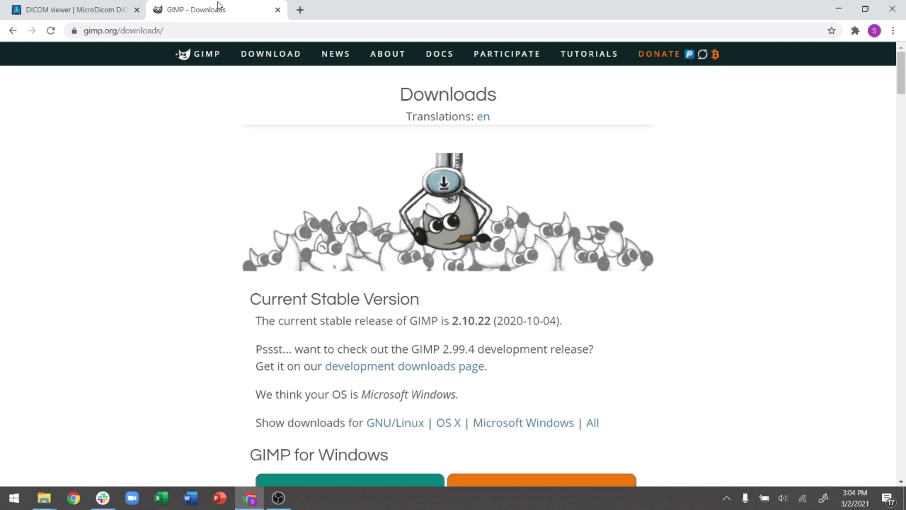
- Go through archive > siim-original > dicom-images-test to the study subfolder and open its .dcm in MicroDicom
{"action": "key", "text": "alt+Tab"}
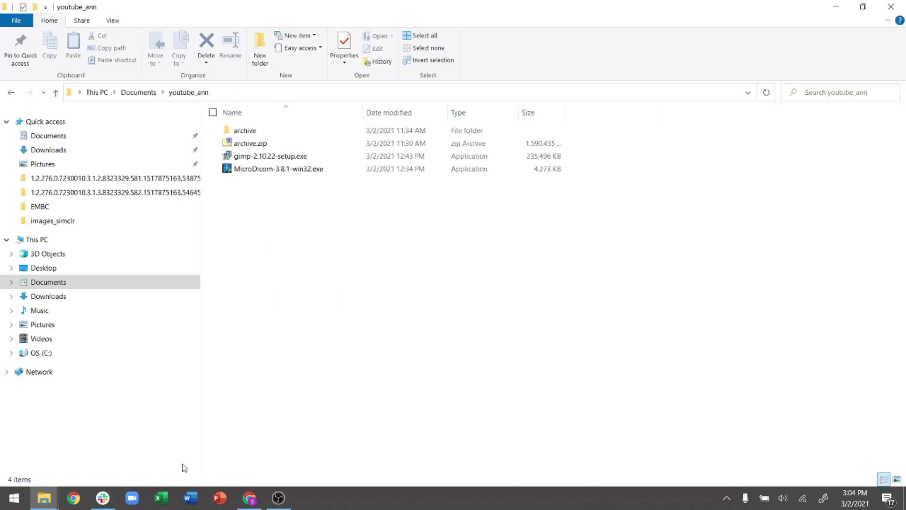
{"action": "double_click", "coordinate": [233, 134]}
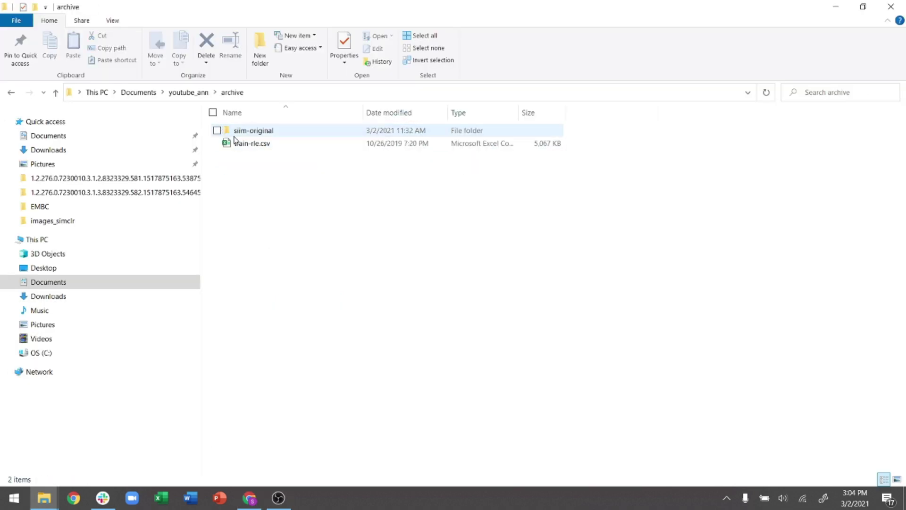
{"action": "double_click", "coordinate": [234, 134]}
{"action": "double_click", "coordinate": [234, 135]}
{"action": "double_click", "coordinate": [235, 134]}
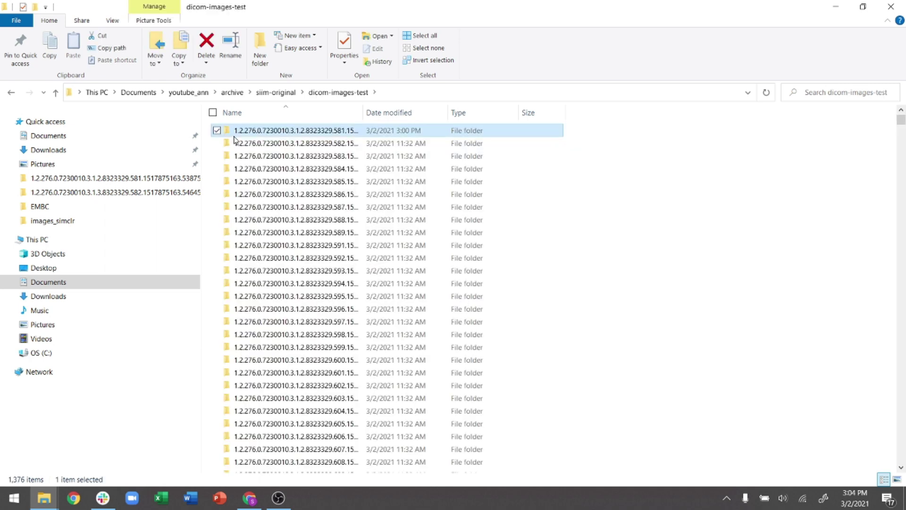
{"action": "double_click", "coordinate": [235, 139]}
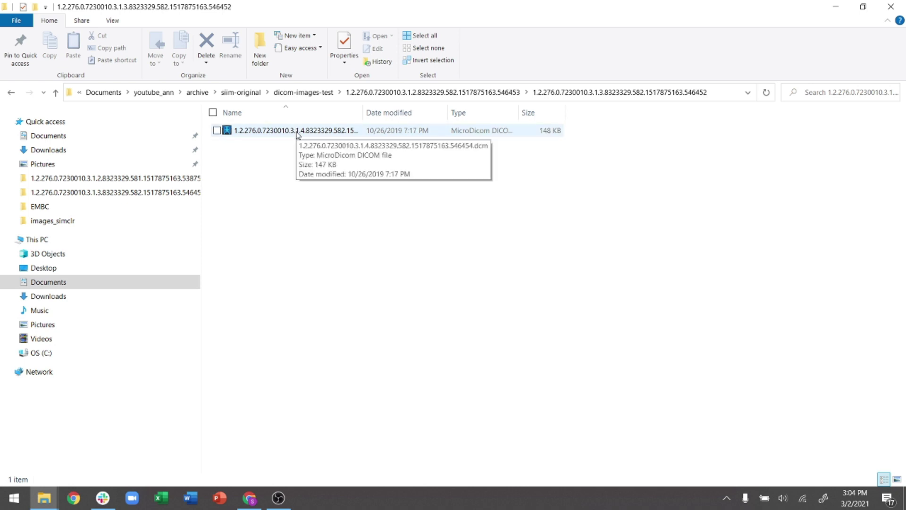
{"action": "left_click", "coordinate": [297, 135]}
{"action": "double_click", "coordinate": [298, 135]}
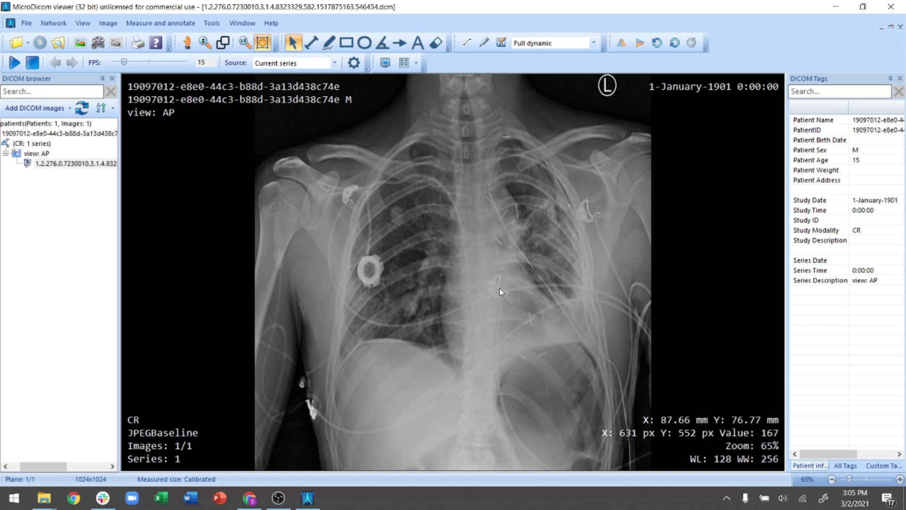
- Draw a vertical distance line of about 138.98 mm down the spine, plus one across the chest
{"action": "left_click", "coordinate": [179, 23]}
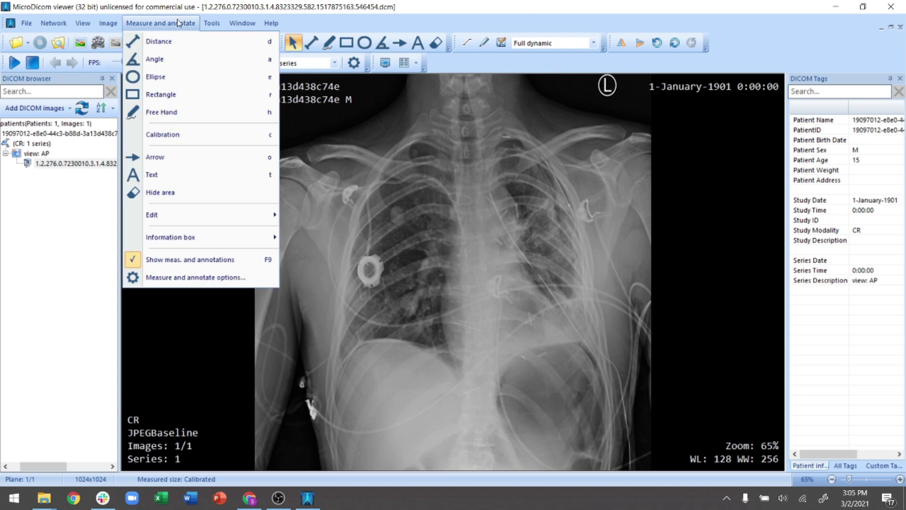
{"action": "left_click", "coordinate": [158, 41]}
{"action": "left_click_drag", "start_coordinate": [467, 78], "coordinate": [474, 467]}
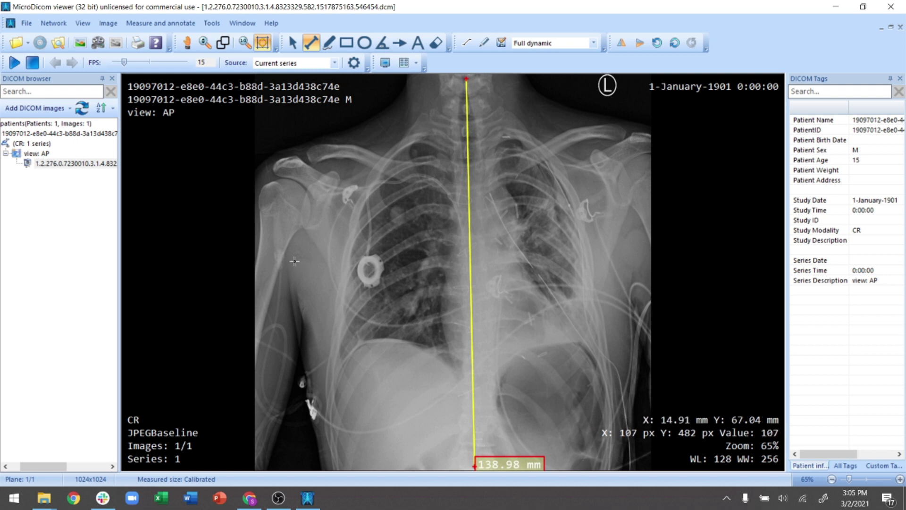
{"action": "left_click_drag", "start_coordinate": [287, 262], "coordinate": [564, 274]}
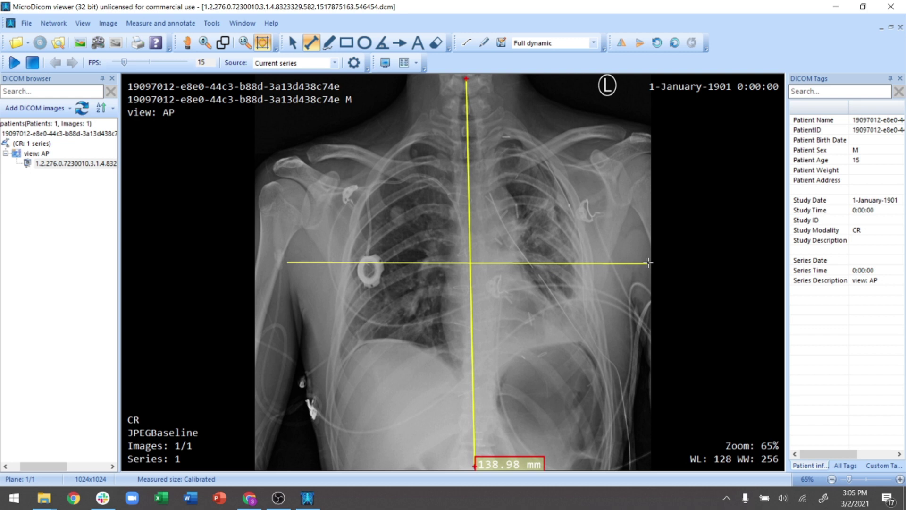
{"action": "left_click", "coordinate": [163, 25]}
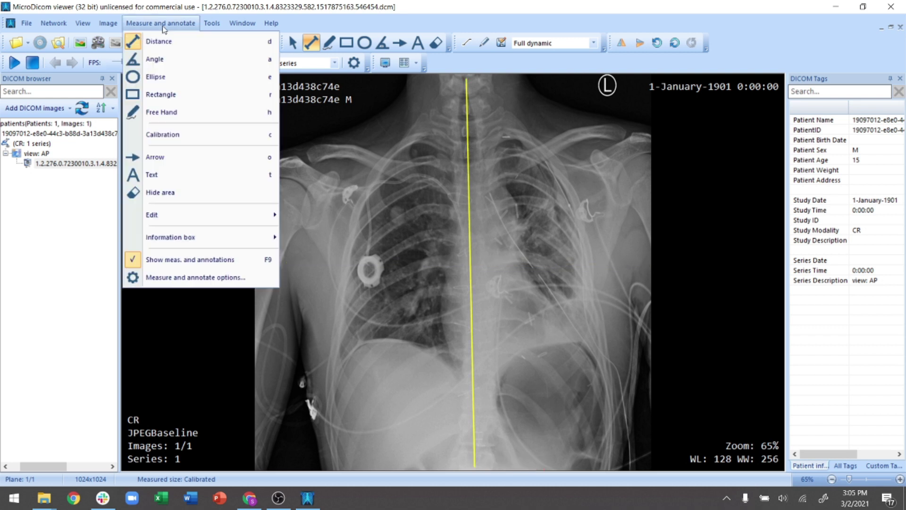
- Draw ellipses over both lungs, deleting the first attempt along with the spine line
{"action": "left_click", "coordinate": [151, 78]}
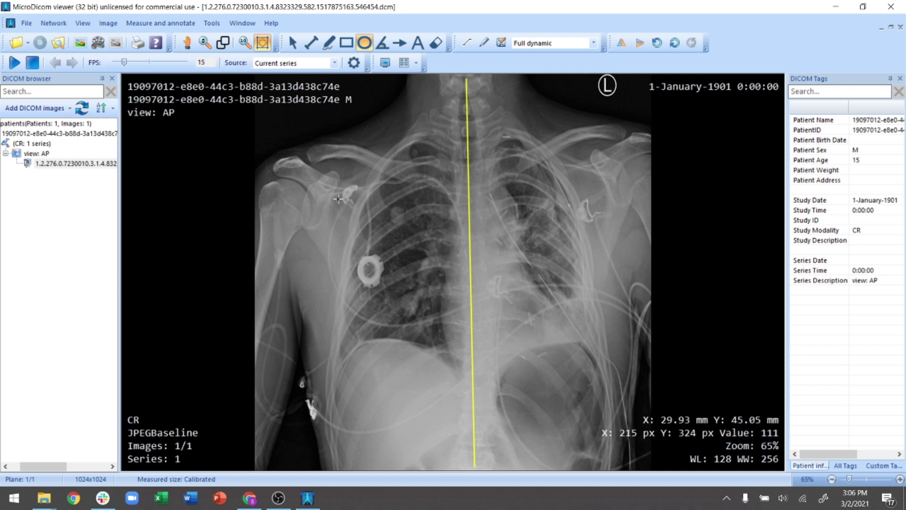
{"action": "mouse_move", "coordinate": [333, 194]}
{"action": "left_mouse_down"}
{"action": "mouse_move", "coordinate": [379, 293]}
{"action": "mouse_move", "coordinate": [454, 296]}
{"action": "left_mouse_up"}
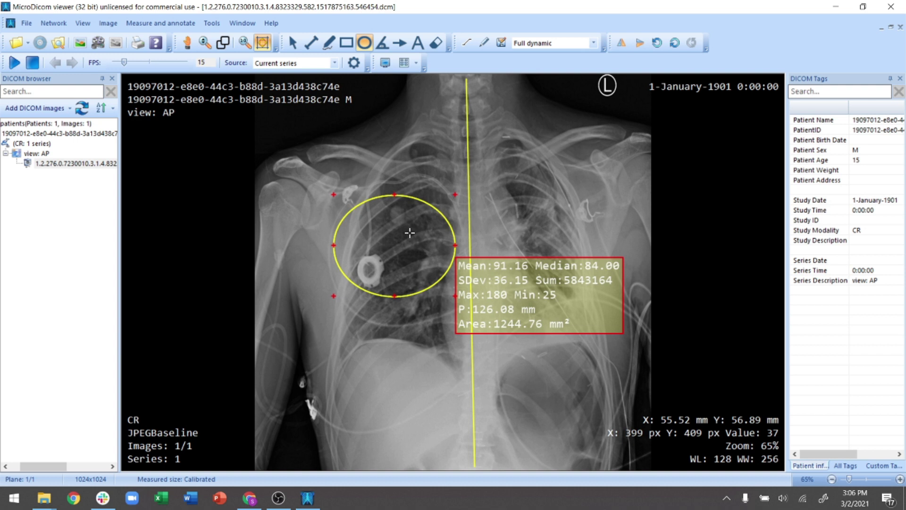
{"action": "key", "text": "Delete"}
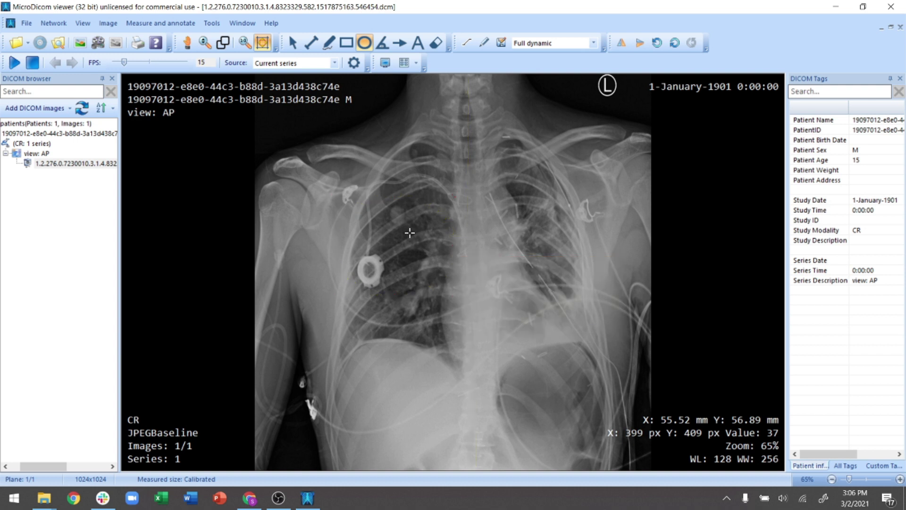
{"action": "left_click_drag", "start_coordinate": [339, 187], "coordinate": [456, 299]}
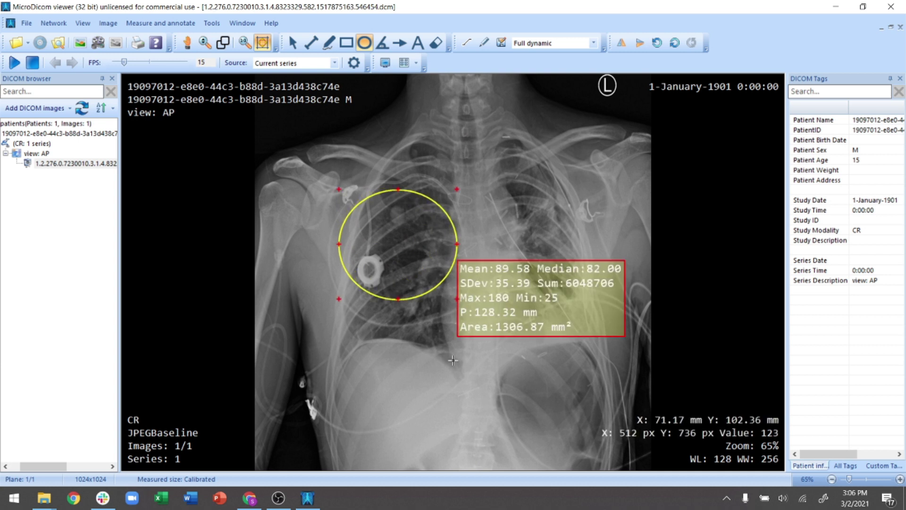
{"action": "left_click_drag", "start_coordinate": [525, 183], "coordinate": [628, 258]}
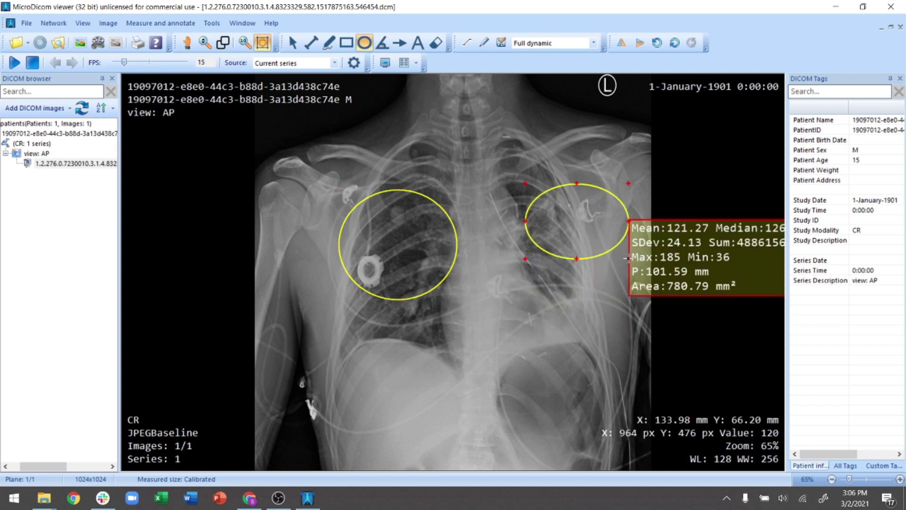
- Add a rectangle region of 1427.78 mm² over the lower chest
{"action": "left_click", "coordinate": [159, 23]}
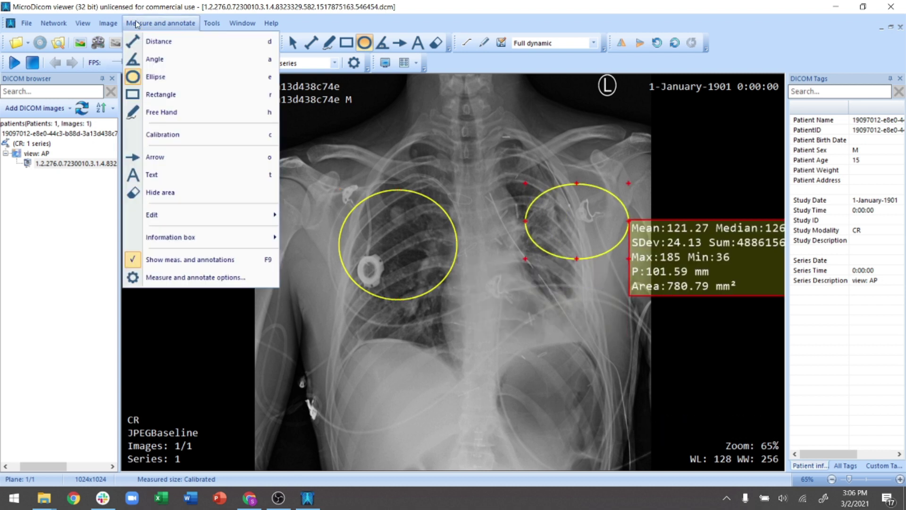
{"action": "left_click", "coordinate": [161, 94]}
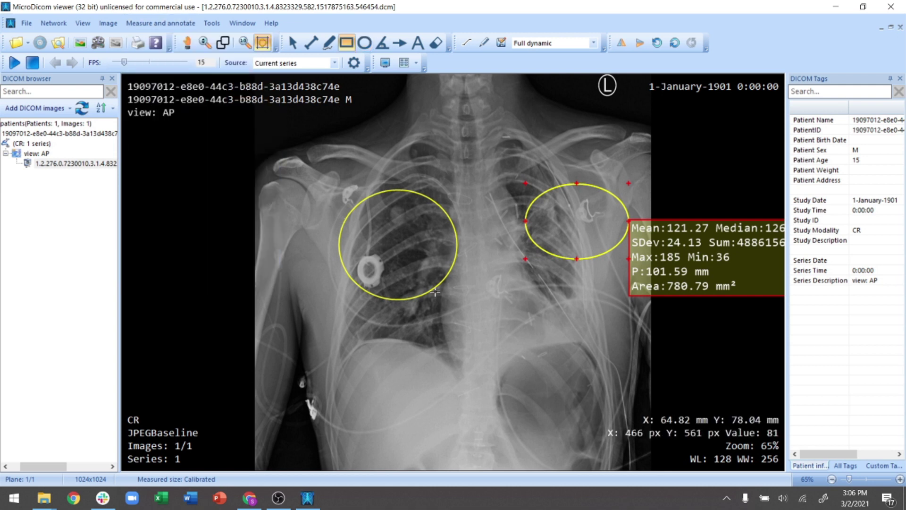
{"action": "left_click_drag", "start_coordinate": [505, 302], "coordinate": [603, 415]}
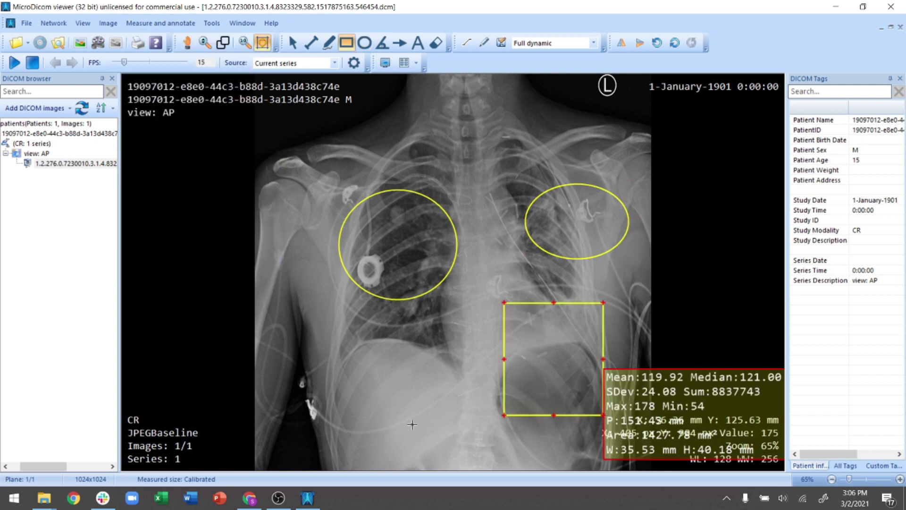
{"action": "left_click", "coordinate": [26, 25]}
{"action": "mouse_move", "coordinate": [43, 175]}
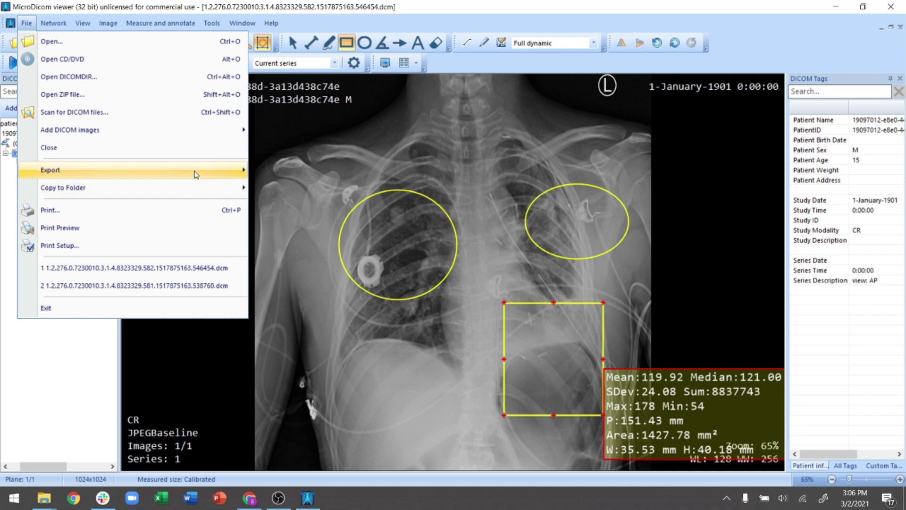
- Export the annotated X-ray as a 1024 x 1024 JPG with annotations shown, quality 75
{"action": "mouse_move", "coordinate": [196, 174]}
{"action": "left_click", "coordinate": [296, 166]}
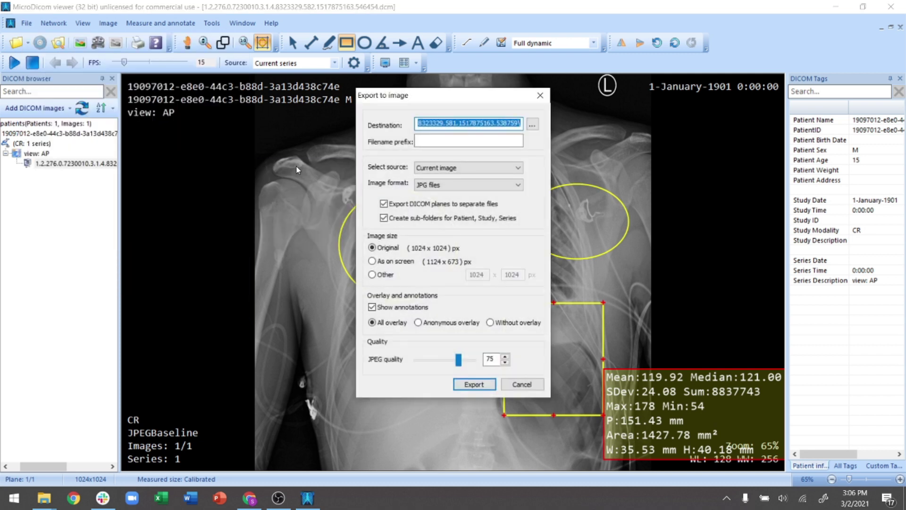
{"action": "left_click", "coordinate": [473, 385]}
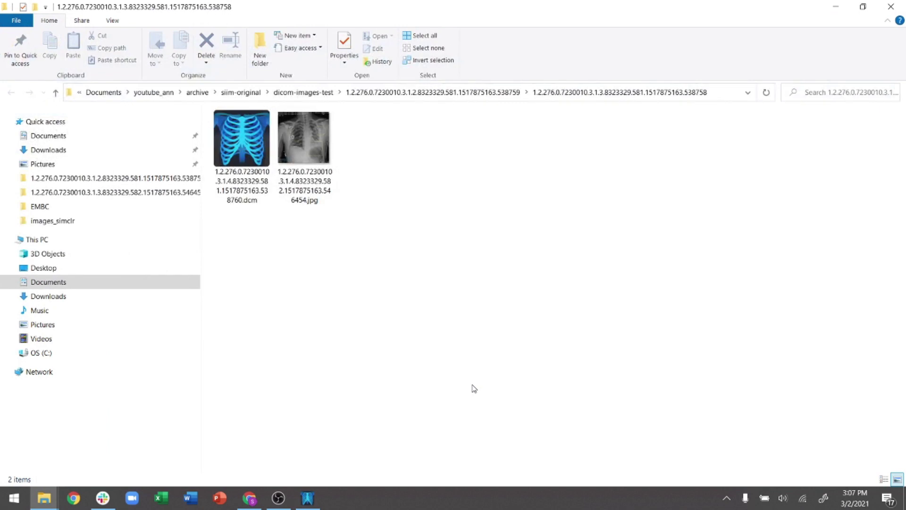
- Preview the exported 105 KB annotated JPG in Photos, then bring up its context menu
{"action": "left_click", "coordinate": [318, 151]}
{"action": "double_click", "coordinate": [319, 151]}
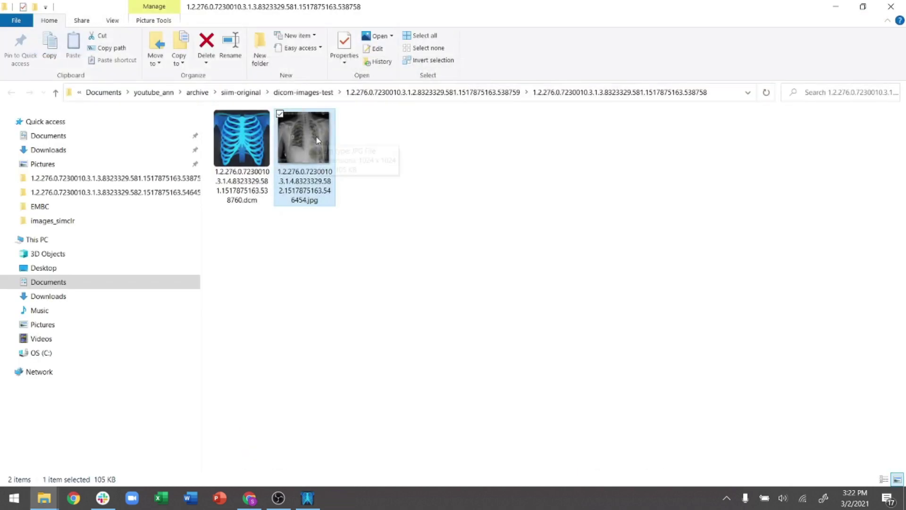
{"action": "right_click", "coordinate": [316, 140]}
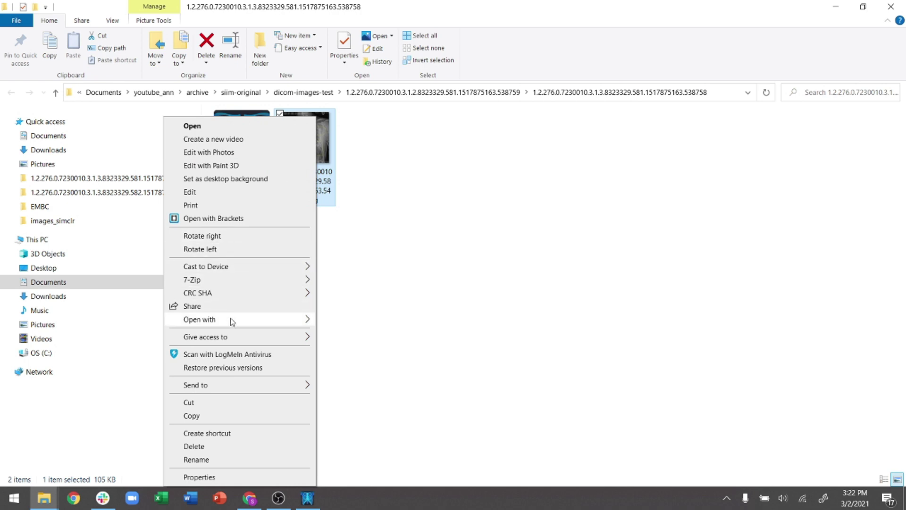
- Open the exported annotated chest X-ray JPG in GIMP through Open with
{"action": "mouse_move", "coordinate": [230, 318]}
{"action": "left_click", "coordinate": [102, 318]}
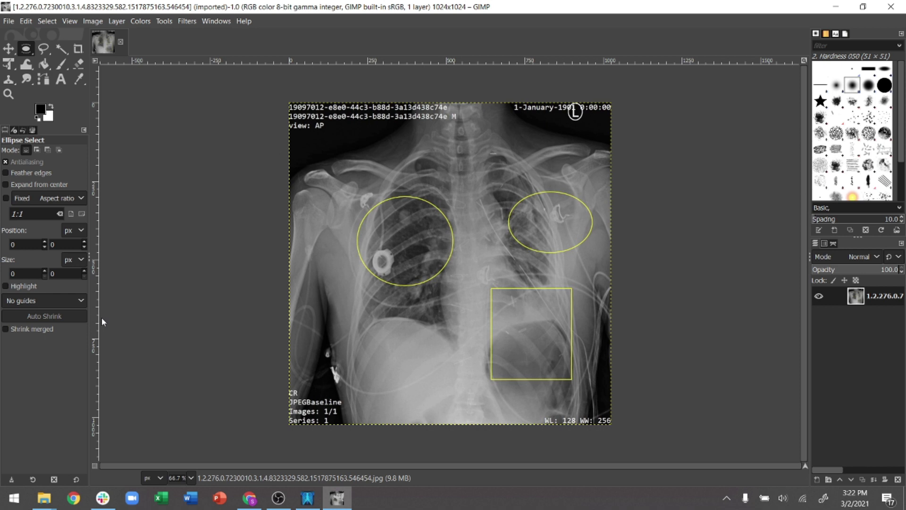
- Try opening the original .dcm file in GIMP and view its file-dicom plug-in error
{"action": "mouse_move", "coordinate": [43, 506]}
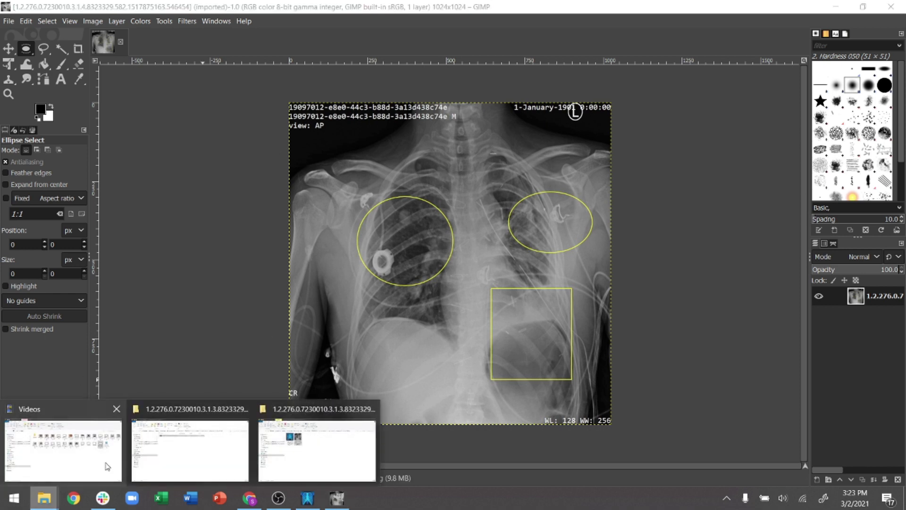
{"action": "left_click", "coordinate": [302, 456]}
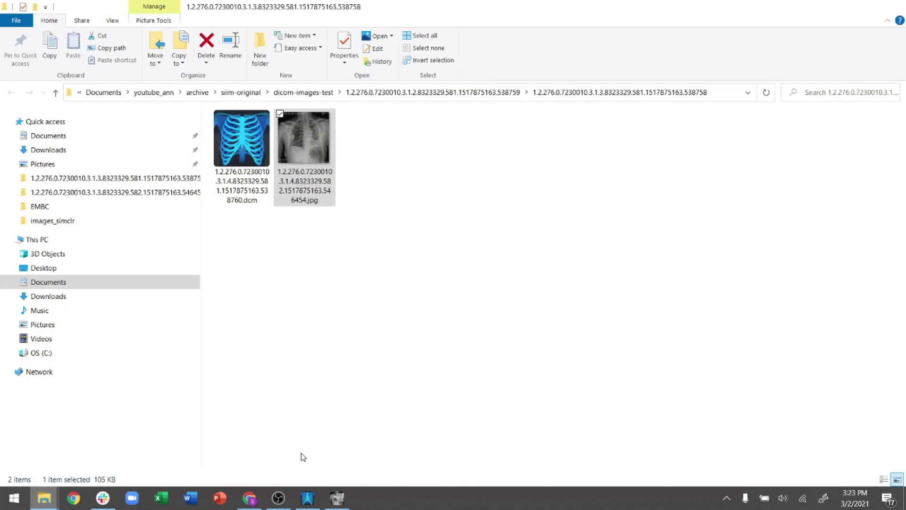
{"action": "right_click", "coordinate": [227, 175]}
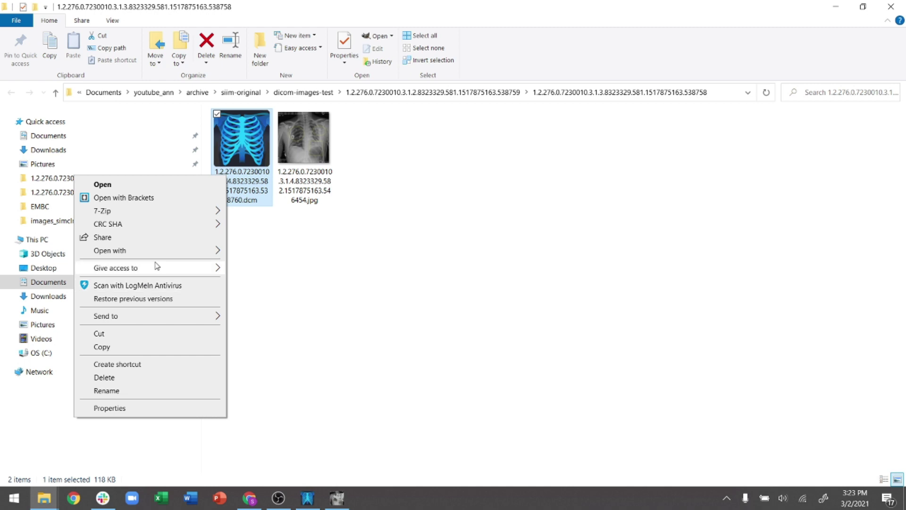
{"action": "mouse_move", "coordinate": [168, 257]}
{"action": "left_click", "coordinate": [257, 255]}
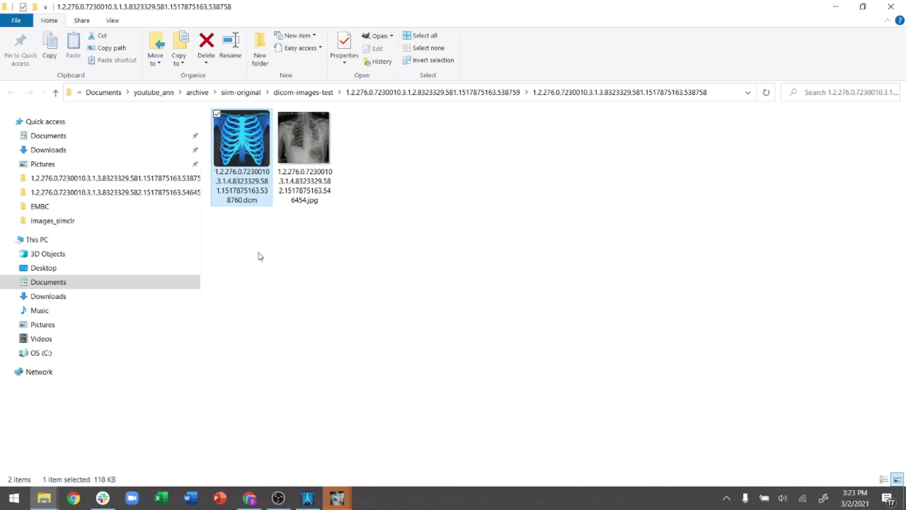
{"action": "mouse_move", "coordinate": [337, 498]}
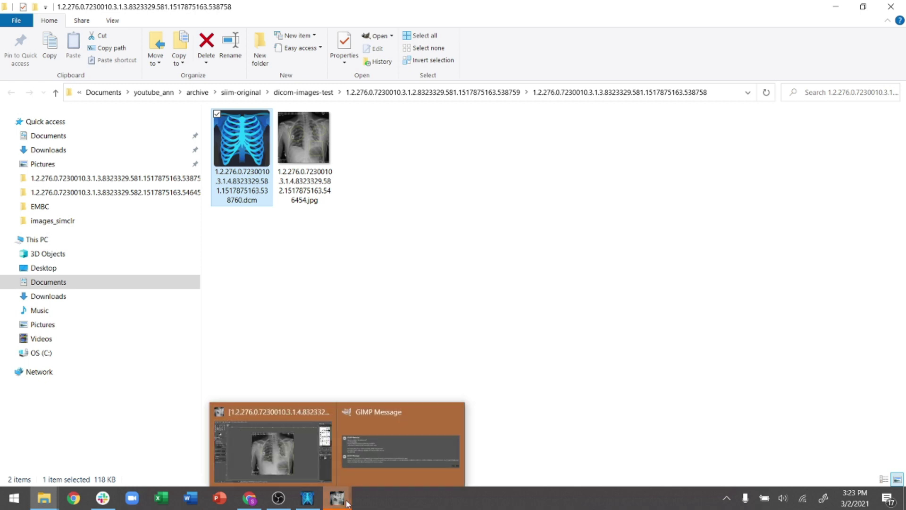
{"action": "left_click", "coordinate": [392, 464]}
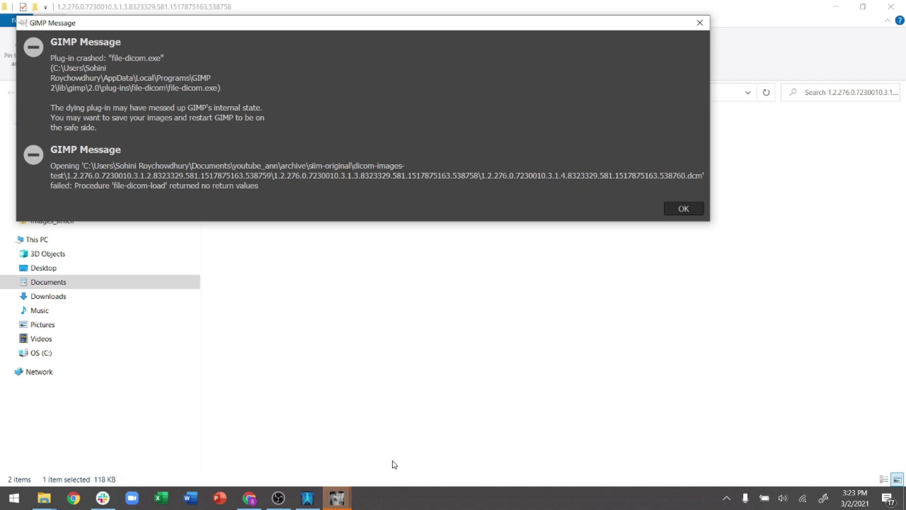
- Close the DICOM plug-in error and bring back GIMP's annotated X-ray JPG window
{"action": "left_click", "coordinate": [692, 210]}
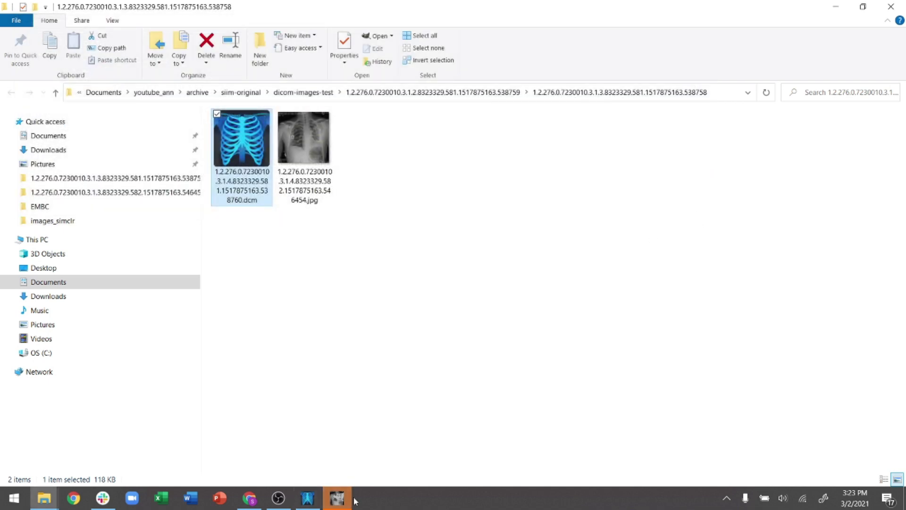
{"action": "mouse_move", "coordinate": [352, 502]}
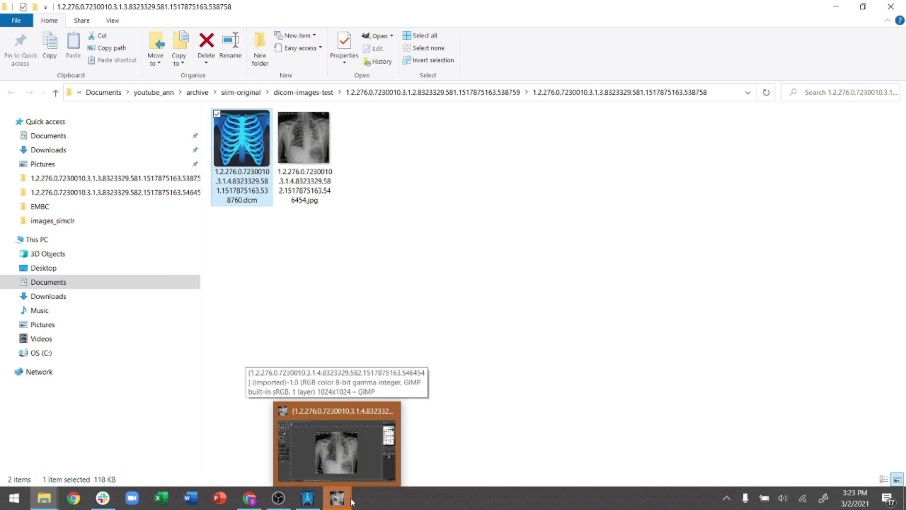
{"action": "left_click", "coordinate": [337, 447]}
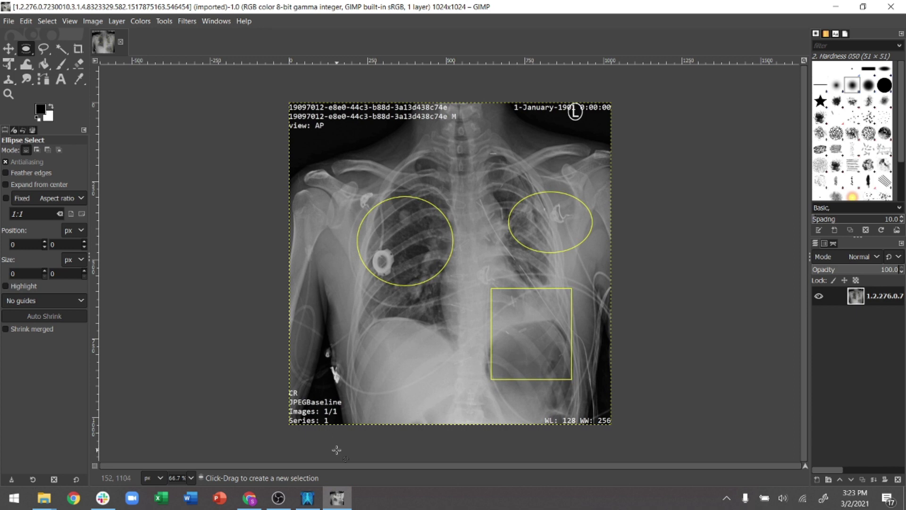
- Clear the selection, add a transparent 'Pathology' layer, and toggle the X-ray layer's visibility off and on
{"action": "left_click", "coordinate": [336, 450]}
{"action": "left_click", "coordinate": [116, 21]}
{"action": "left_click", "coordinate": [122, 36]}
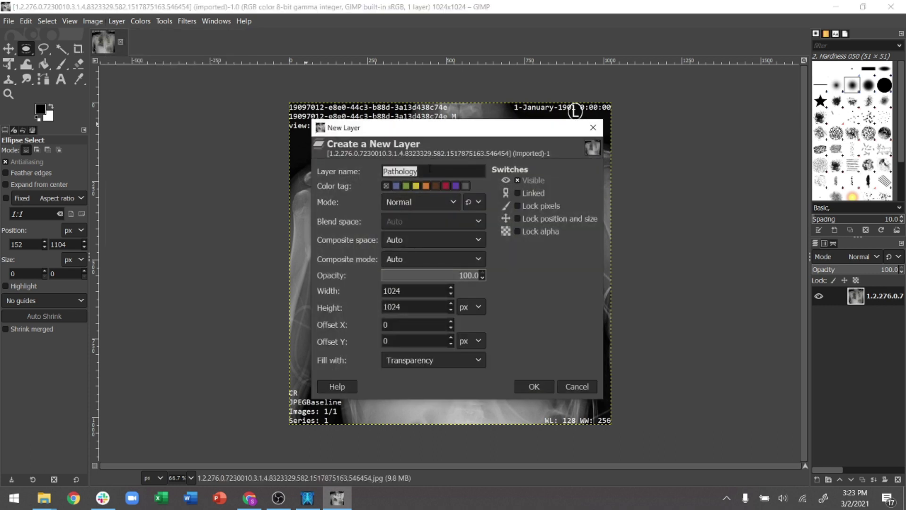
{"action": "left_click", "coordinate": [534, 387]}
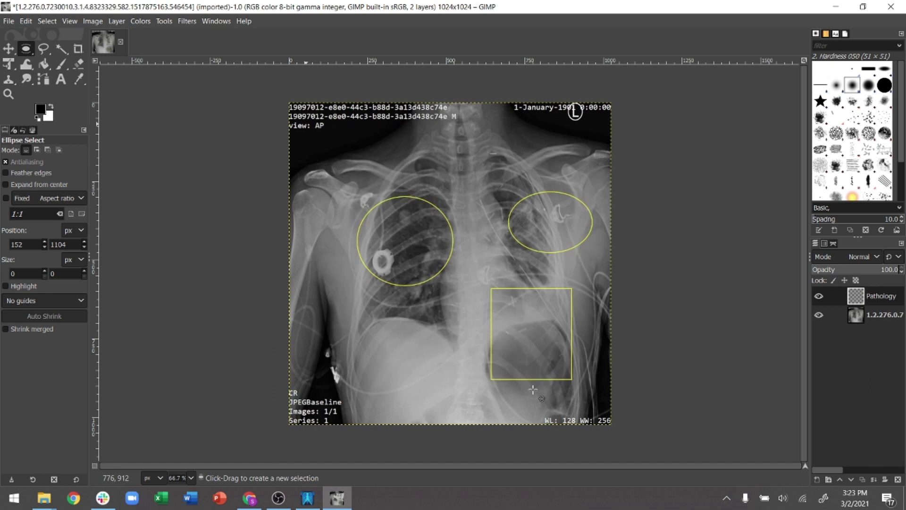
{"action": "left_click", "coordinate": [821, 315]}
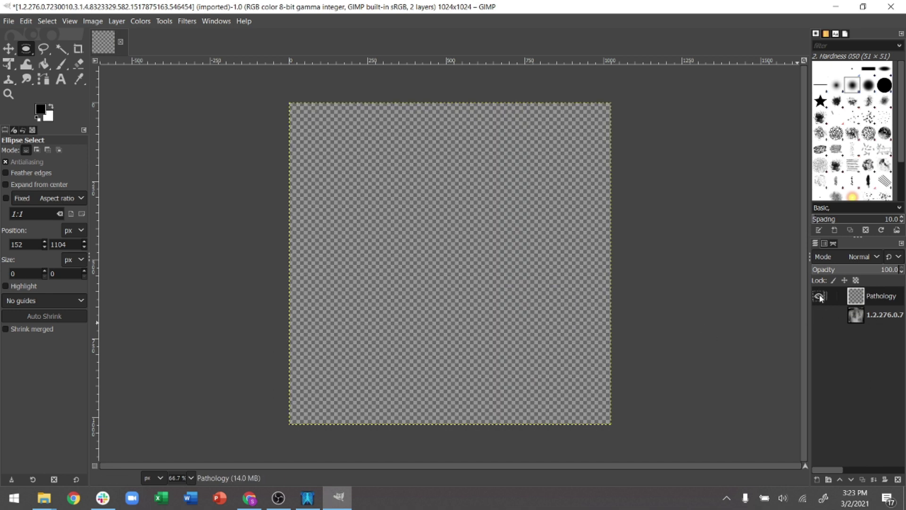
{"action": "left_click", "coordinate": [820, 315]}
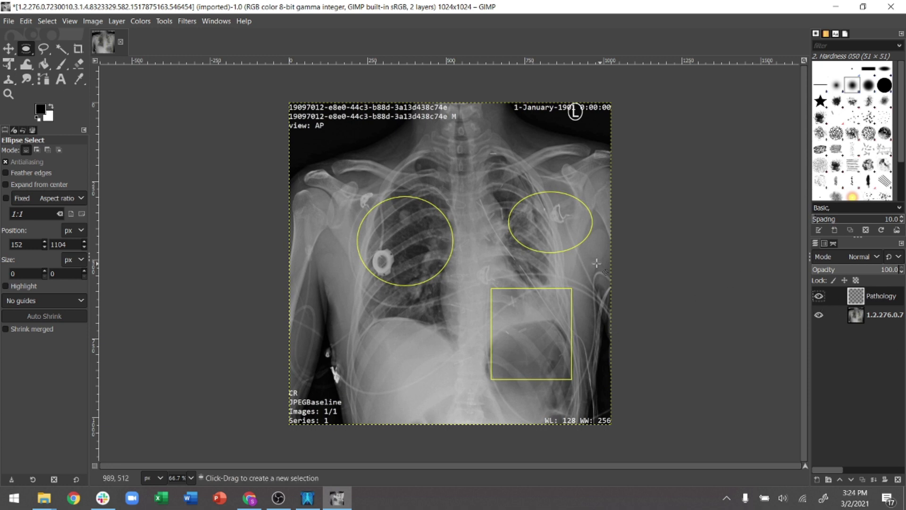
- Fill the Pathology layer with the black foreground colour, then hide the layer
{"action": "right_click", "coordinate": [505, 262]}
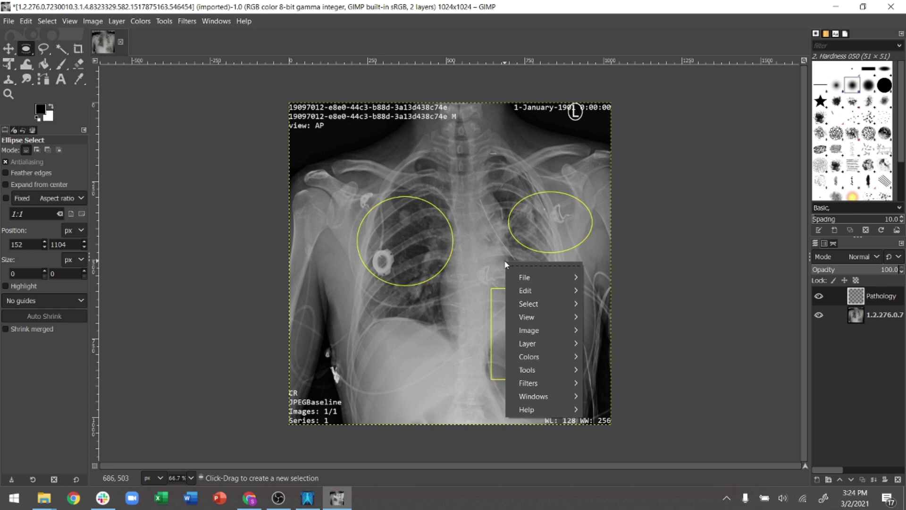
{"action": "mouse_move", "coordinate": [527, 295]}
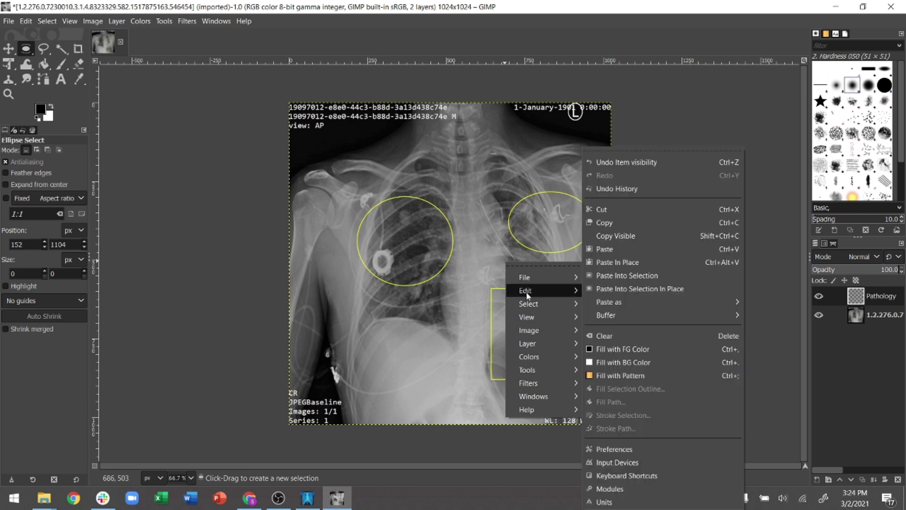
{"action": "left_click", "coordinate": [607, 351]}
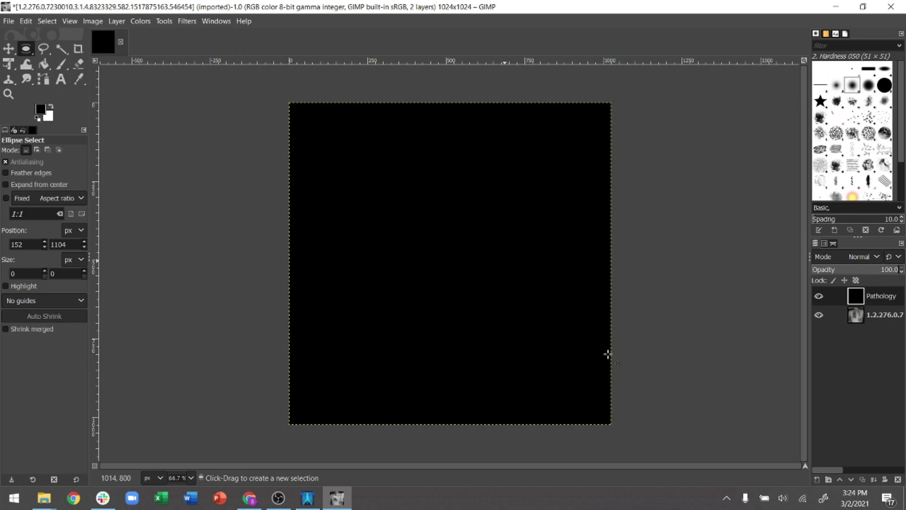
{"action": "left_click", "coordinate": [819, 297]}
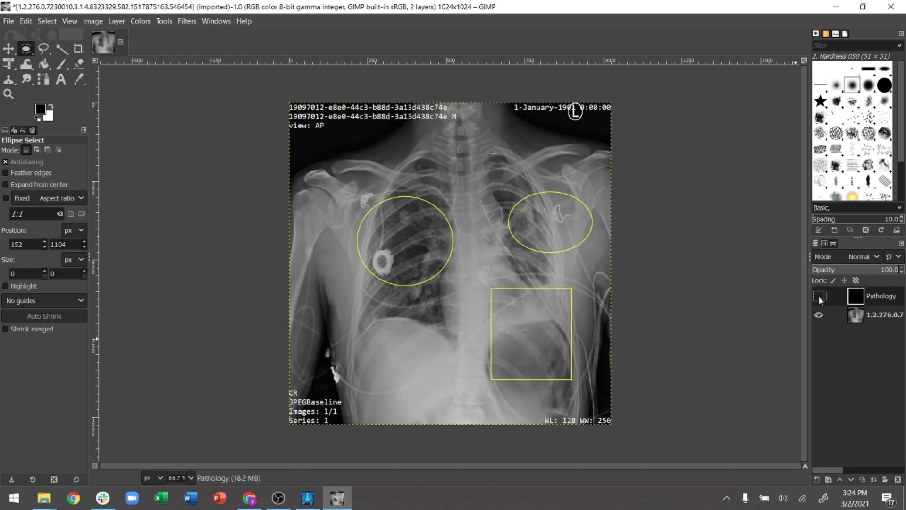
- Draw a rectangle selection over the yellow box on the lower right chest
{"action": "left_click", "coordinate": [164, 21]}
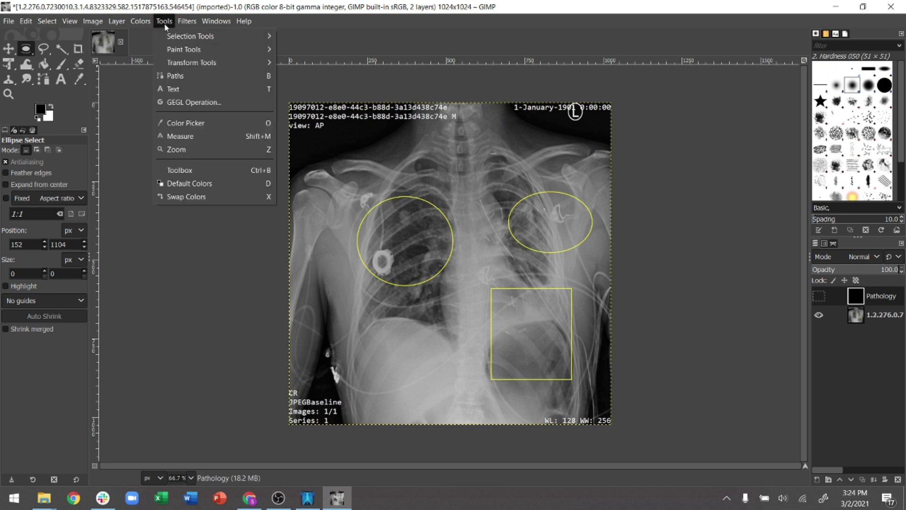
{"action": "mouse_move", "coordinate": [170, 42]}
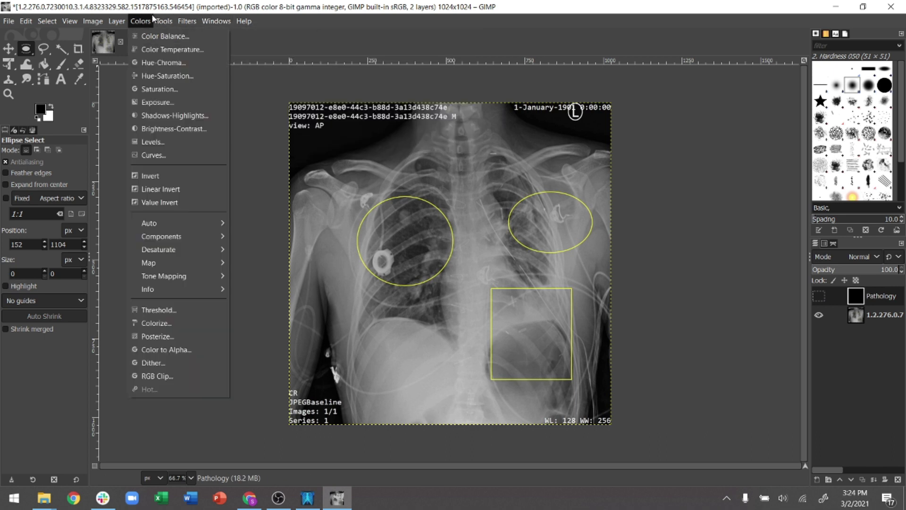
{"action": "mouse_move", "coordinate": [181, 21]}
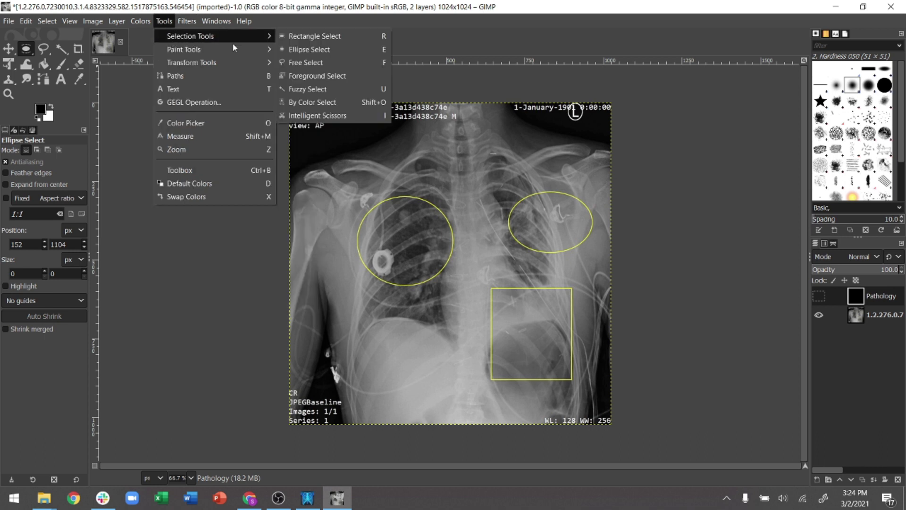
{"action": "left_click", "coordinate": [302, 41]}
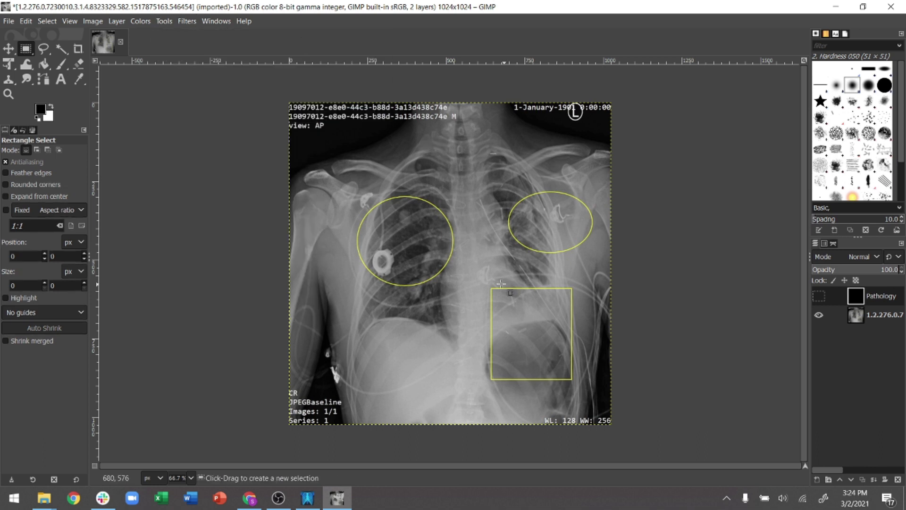
{"action": "left_click_drag", "start_coordinate": [491, 286], "coordinate": [571, 378]}
- Fill the rectangle white on the Pathology layer, briefly showing the layer to check it
{"action": "right_click", "coordinate": [525, 326]}
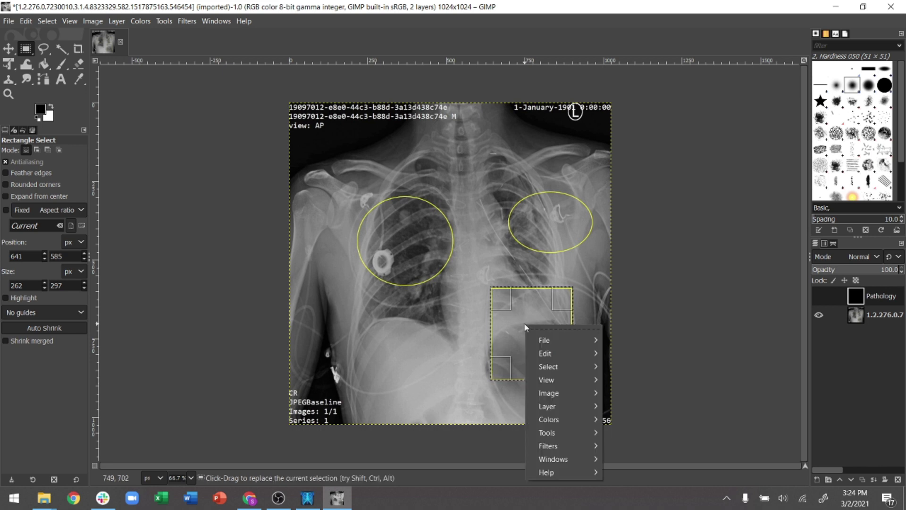
{"action": "mouse_move", "coordinate": [536, 354]}
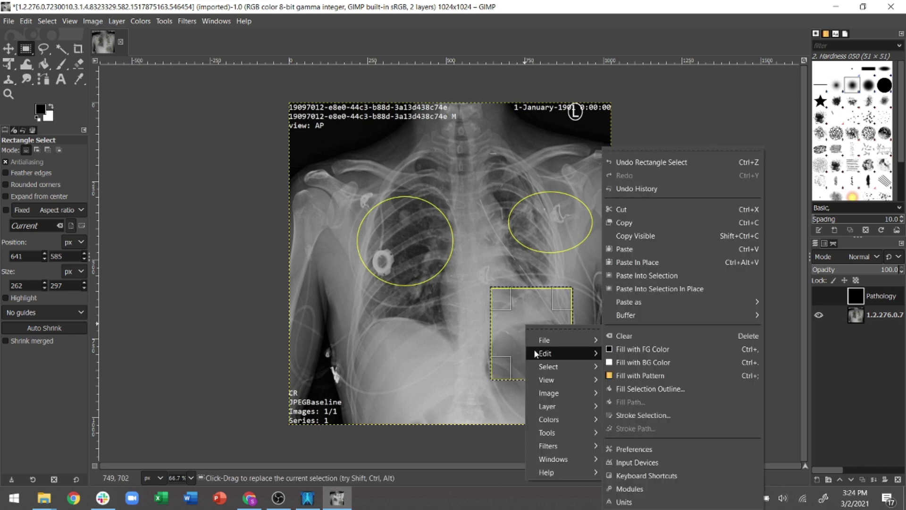
{"action": "left_click", "coordinate": [617, 363]}
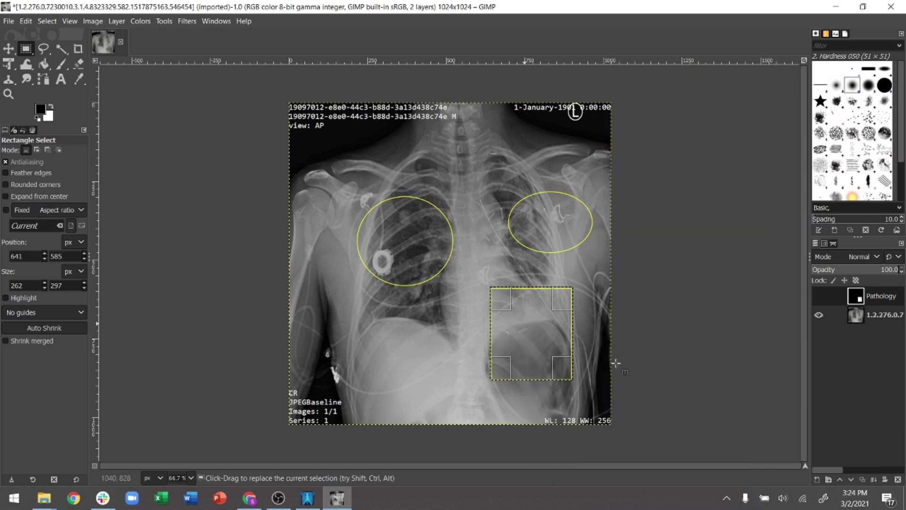
{"action": "left_click", "coordinate": [819, 297]}
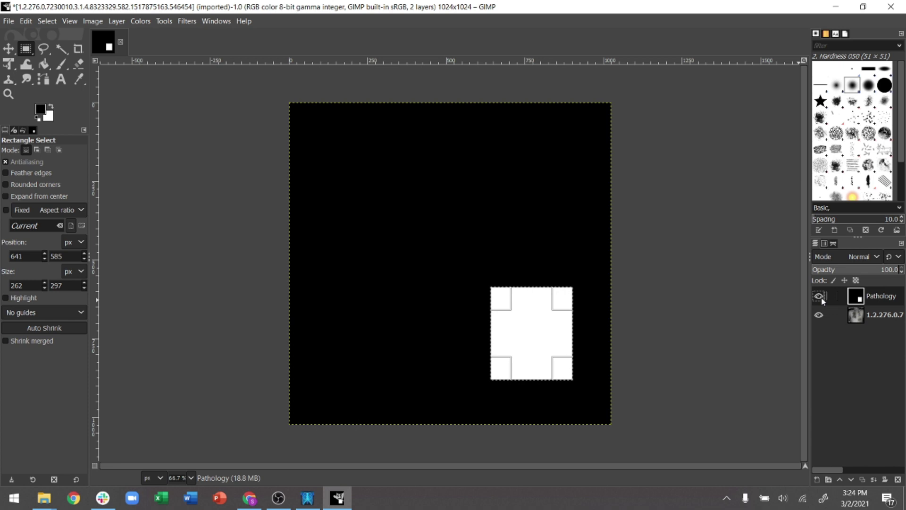
{"action": "left_click", "coordinate": [820, 296]}
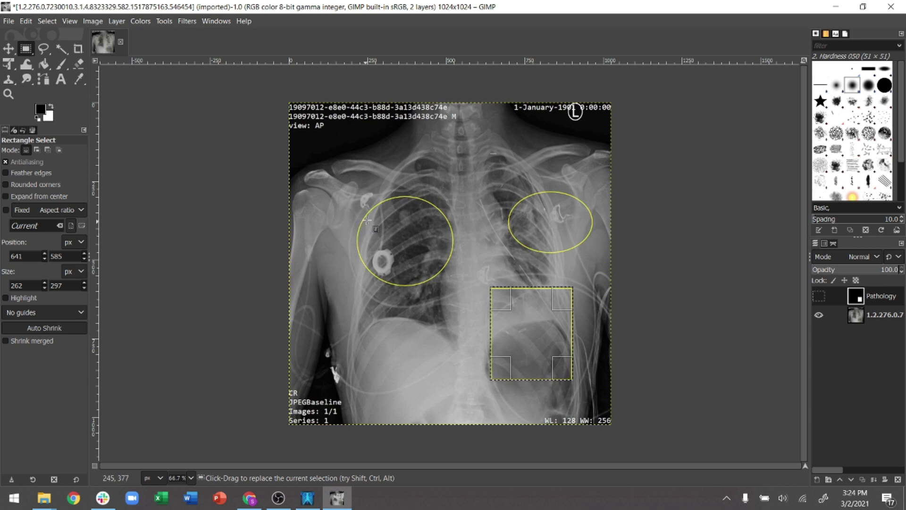
- Fill an ellipse over the left lung outline white on the mask, then deselect and check it
{"action": "left_click", "coordinate": [164, 23]}
{"action": "mouse_move", "coordinate": [213, 36]}
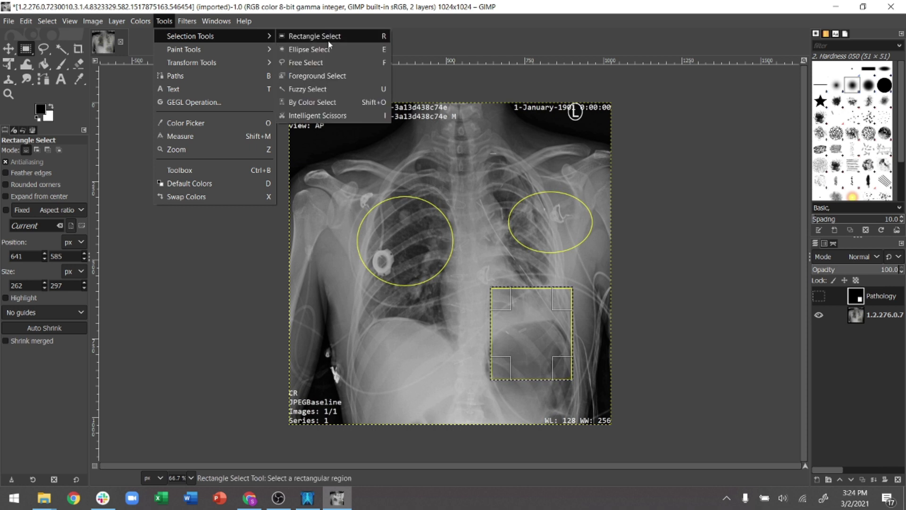
{"action": "left_click", "coordinate": [324, 49]}
{"action": "left_click_drag", "start_coordinate": [359, 226], "coordinate": [454, 284]}
{"action": "right_click", "coordinate": [420, 247]}
{"action": "mouse_move", "coordinate": [429, 265]}
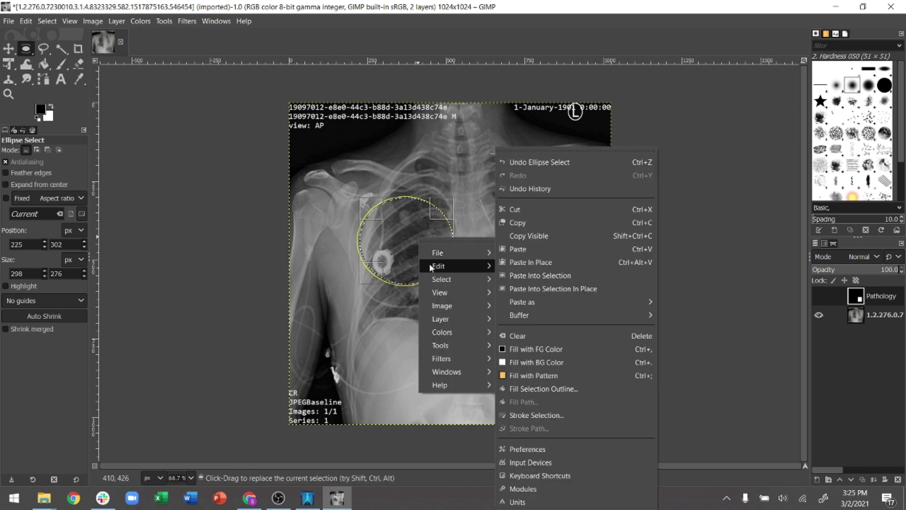
{"action": "left_click", "coordinate": [505, 362]}
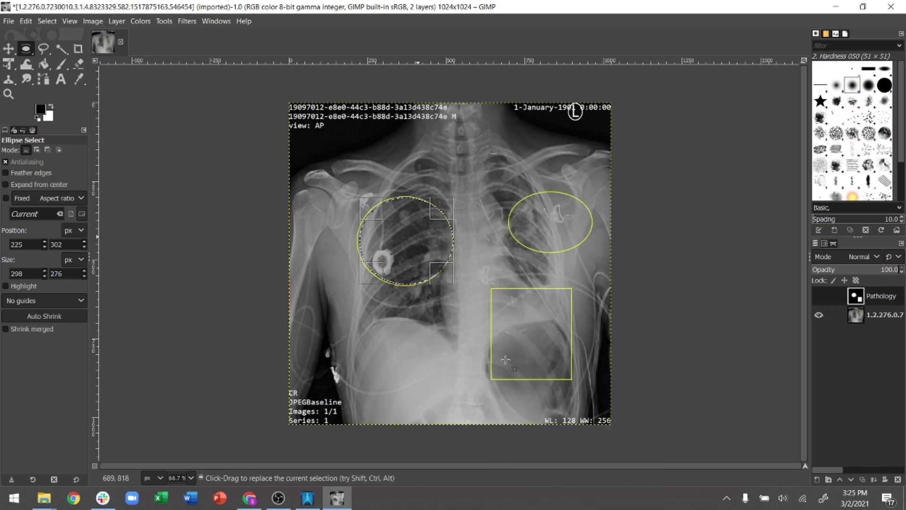
{"action": "left_click", "coordinate": [505, 360]}
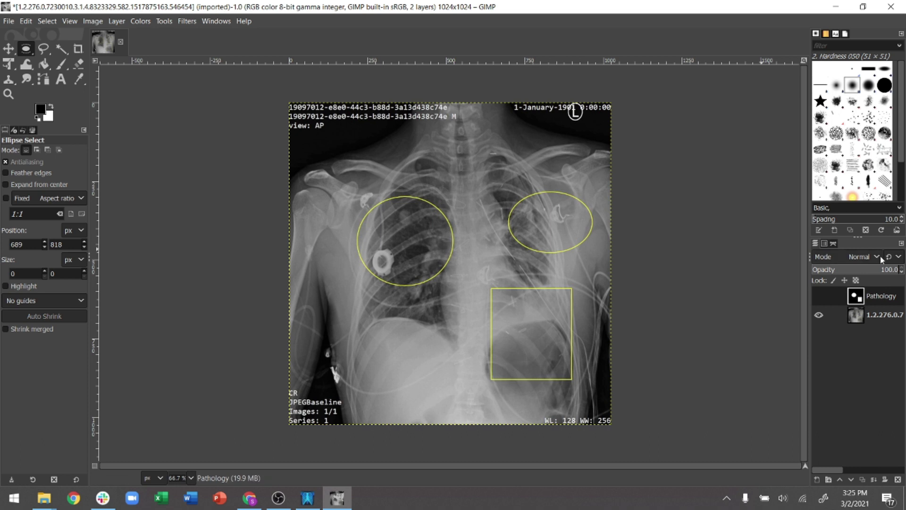
{"action": "left_click", "coordinate": [816, 295]}
{"action": "left_click", "coordinate": [816, 296]}
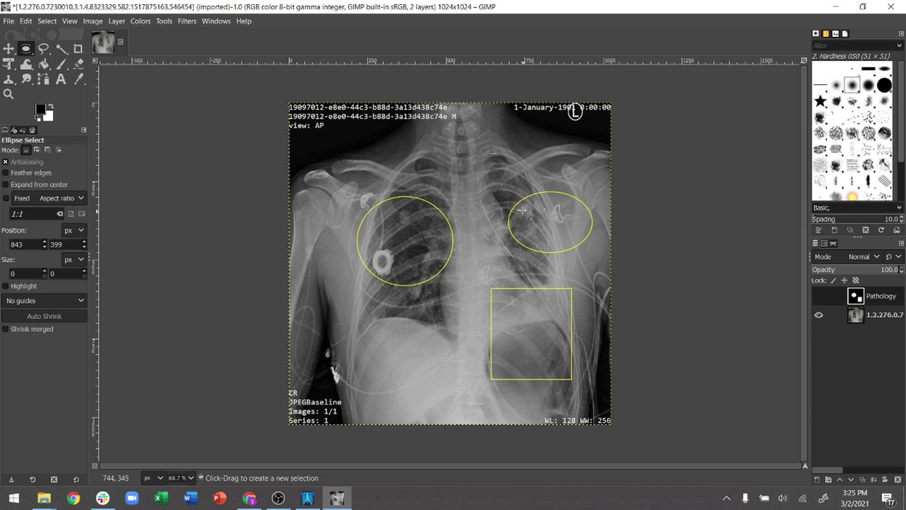
- Fill an ellipse over the right lung outline white, then show the finished Pathology mask
{"action": "left_click_drag", "start_coordinate": [514, 205], "coordinate": [593, 252]}
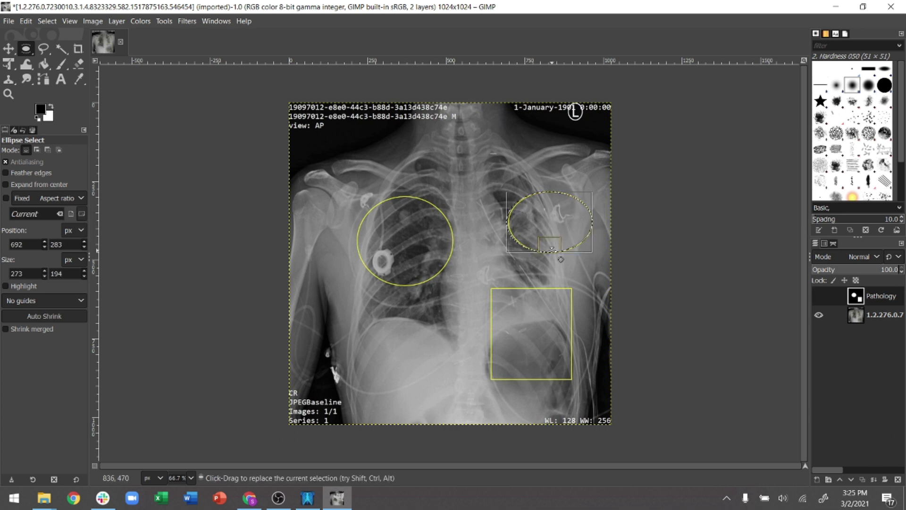
{"action": "right_click", "coordinate": [560, 223]}
{"action": "mouse_move", "coordinate": [572, 253]}
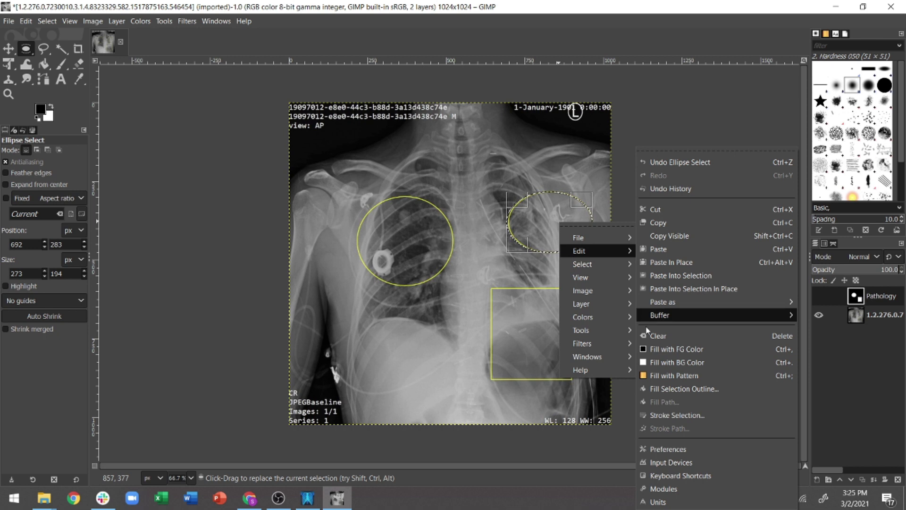
{"action": "left_click", "coordinate": [656, 362]}
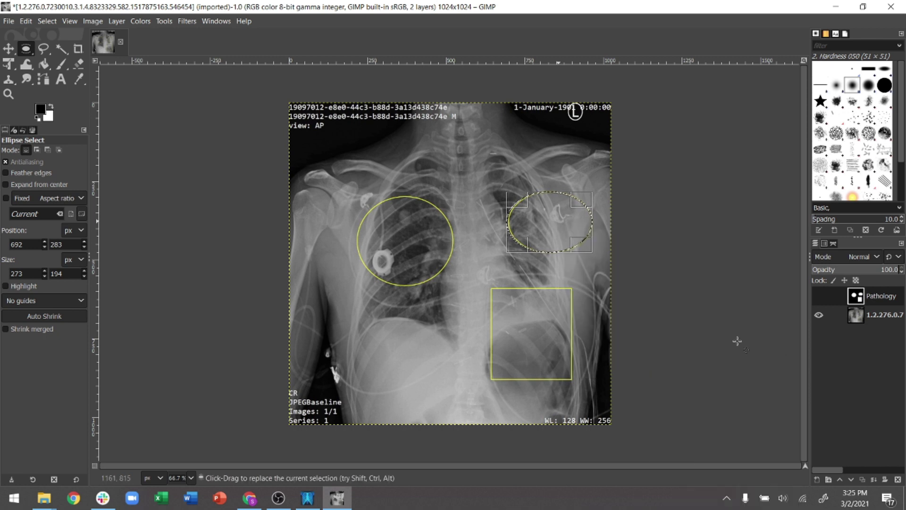
{"action": "left_click", "coordinate": [819, 297]}
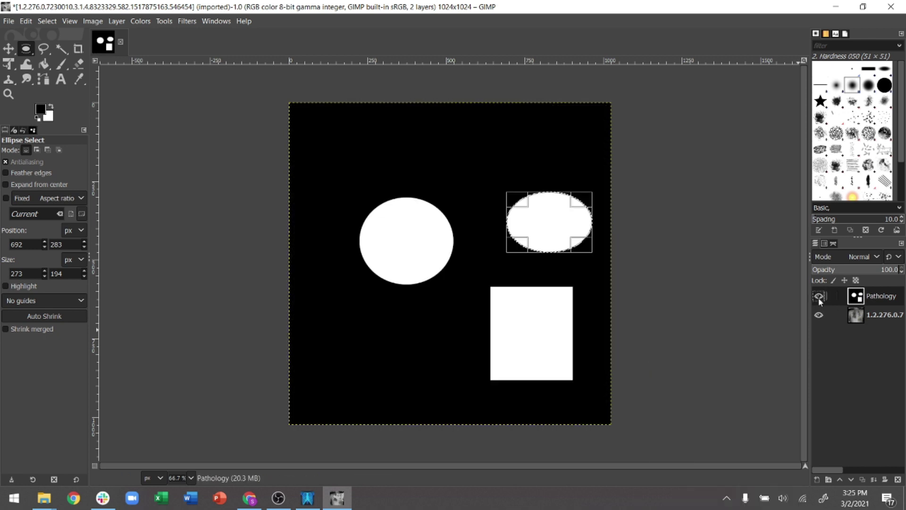
{"action": "left_click", "coordinate": [408, 333]}
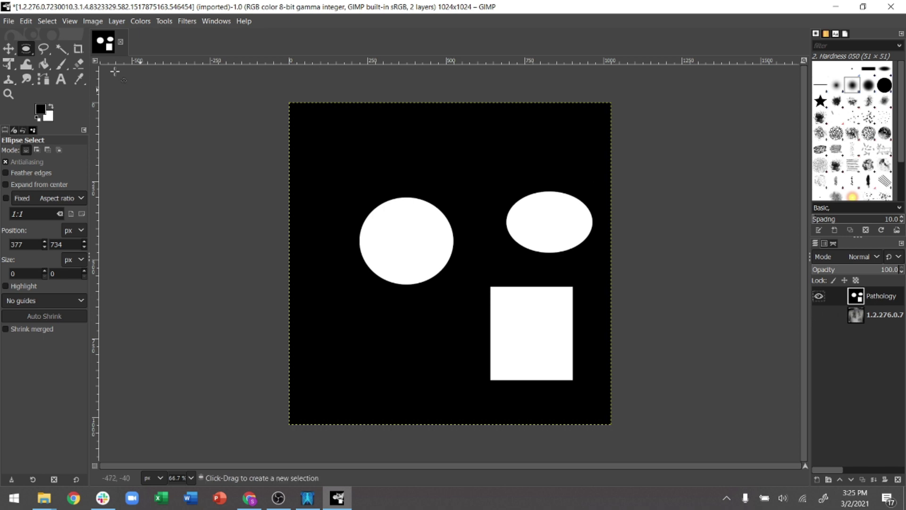
- Export the image as mask1.jpg, keeping the default JPEG quality settings
{"action": "left_click", "coordinate": [8, 21]}
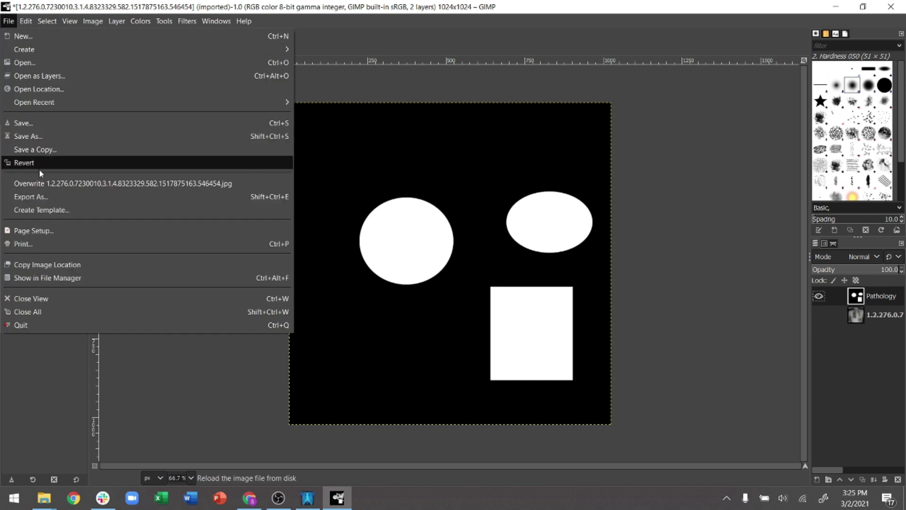
{"action": "left_click", "coordinate": [37, 197]}
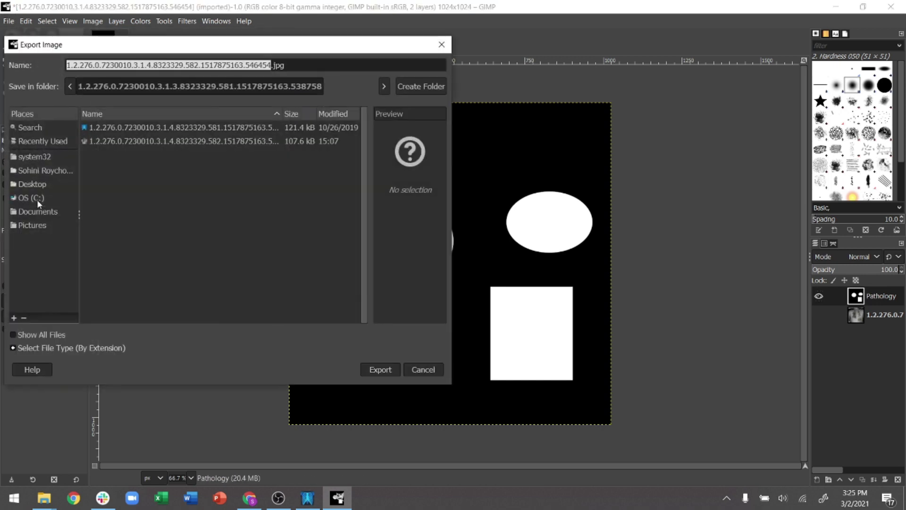
{"action": "type", "text": "mask"}
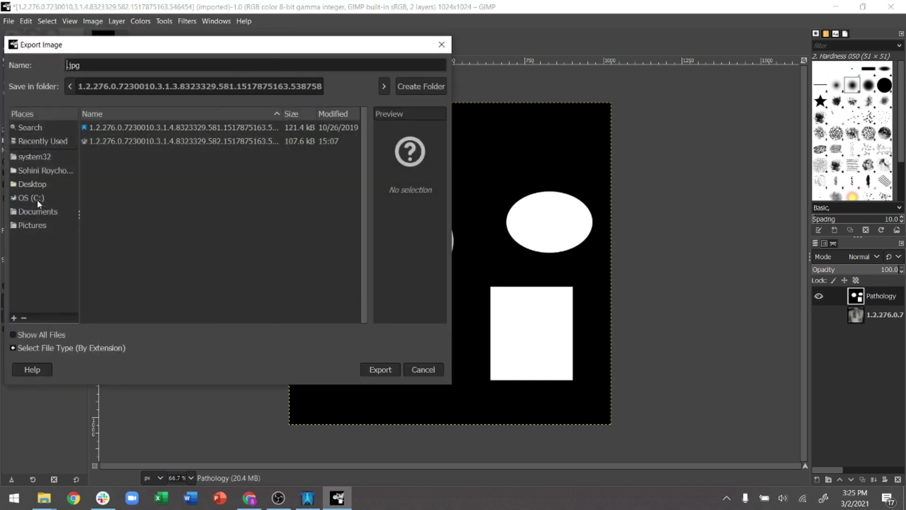
{"action": "type", "text": "1"}
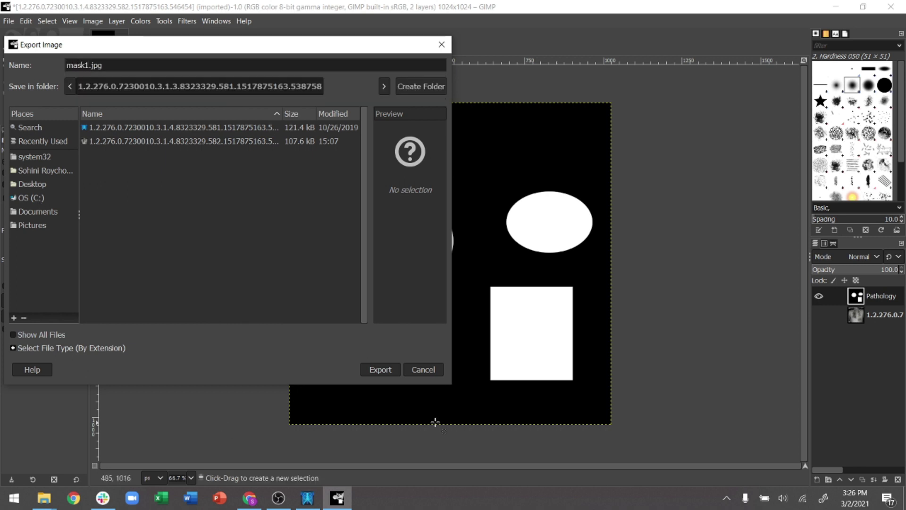
{"action": "left_click", "coordinate": [391, 370]}
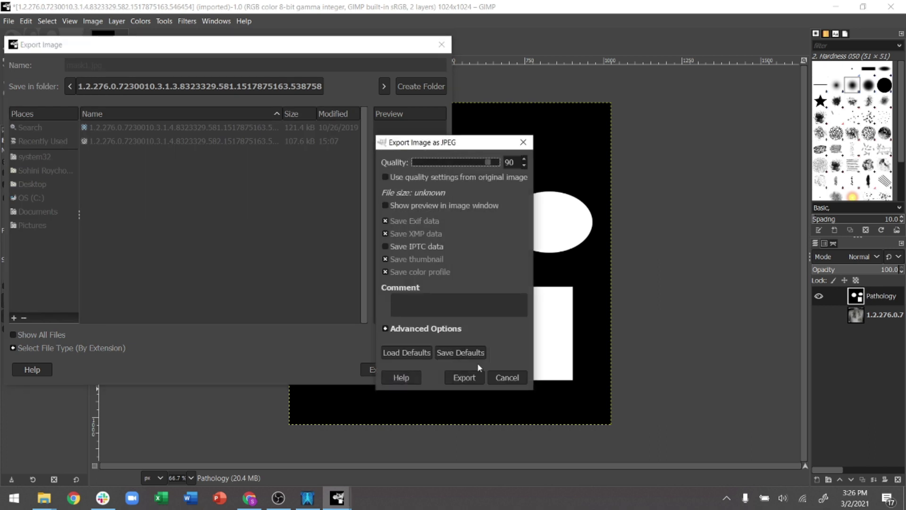
{"action": "left_click", "coordinate": [454, 381]}
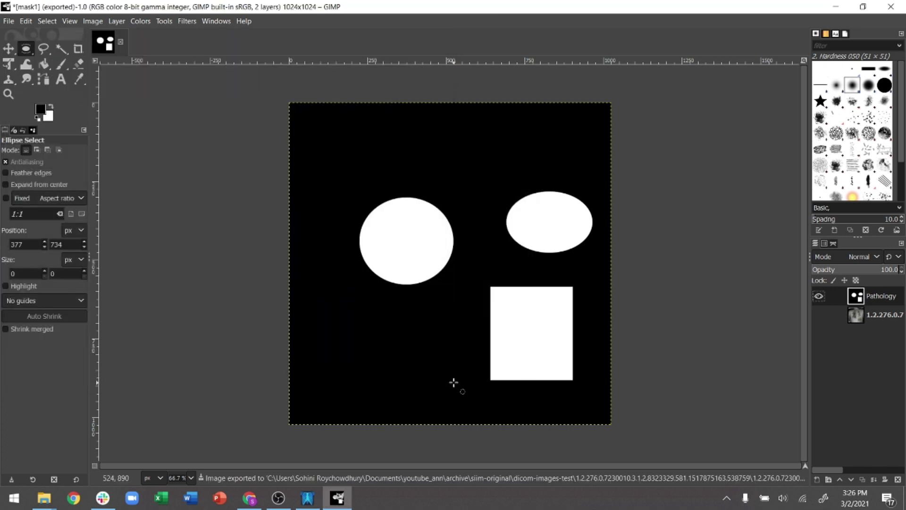
- Check that mask1.jpg is a 1024 x 1024 JPG of 30.7 KB, then return to GIMP
{"action": "left_click", "coordinate": [44, 498]}
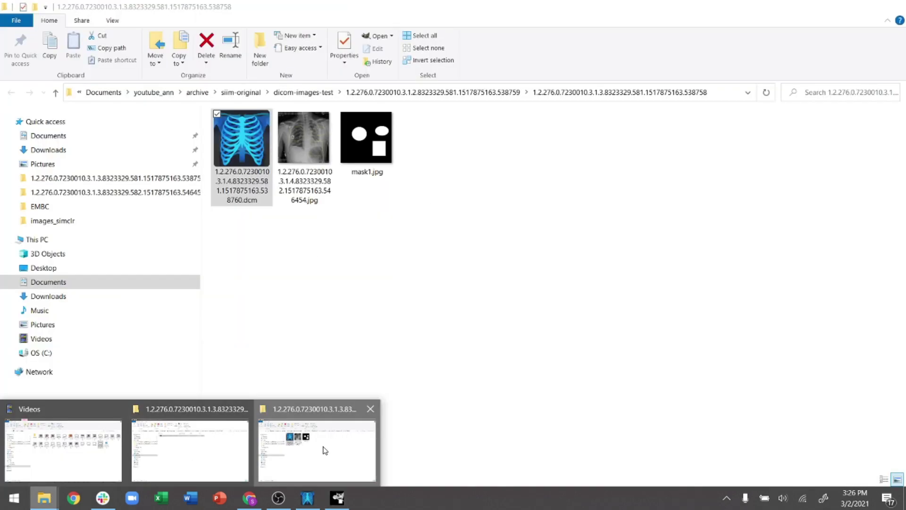
{"action": "left_click", "coordinate": [323, 448]}
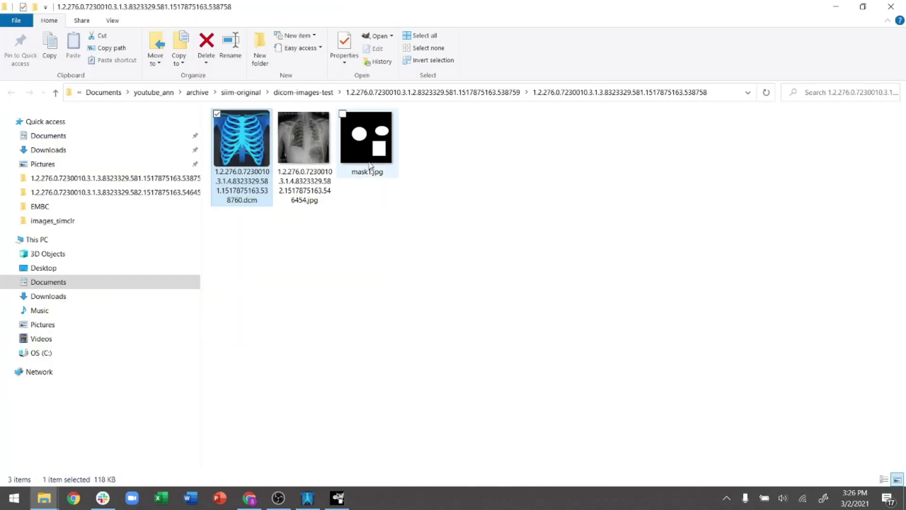
{"action": "mouse_move", "coordinate": [371, 165]}
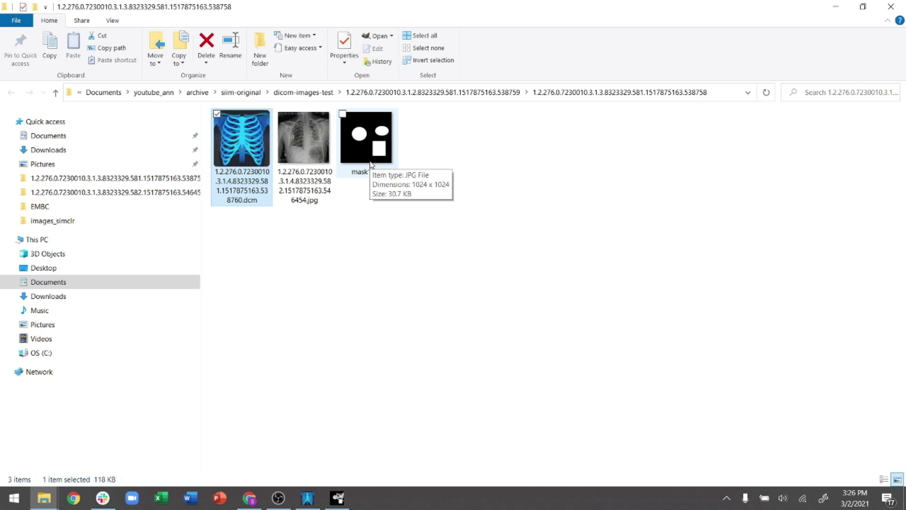
{"action": "key", "text": "alt+Tab"}
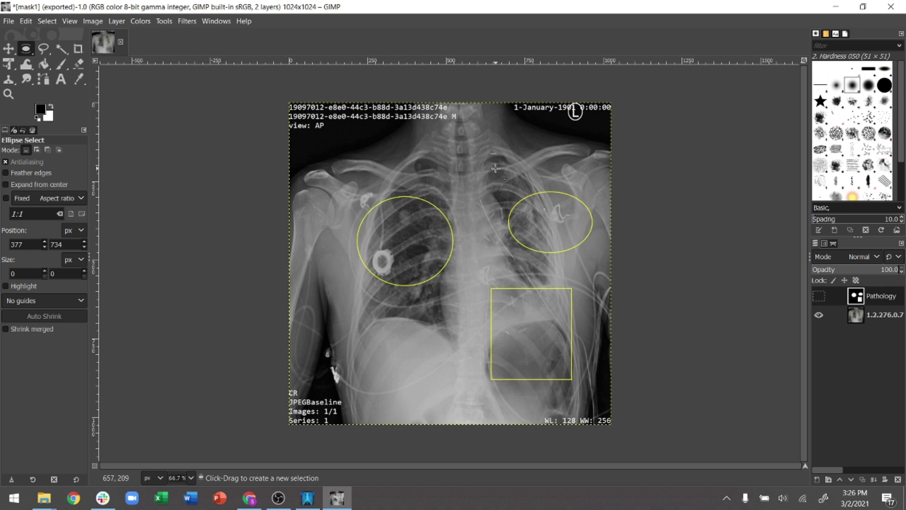
- Compare against the X-ray in MicroDicom viewer, then make the Pathology layer visible in GIMP again
{"action": "left_click", "coordinate": [315, 504]}
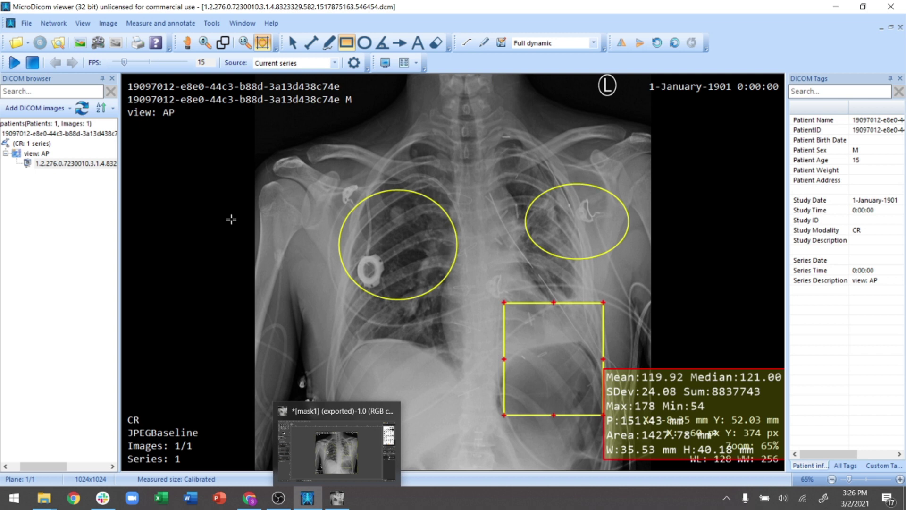
{"action": "left_click", "coordinate": [338, 503]}
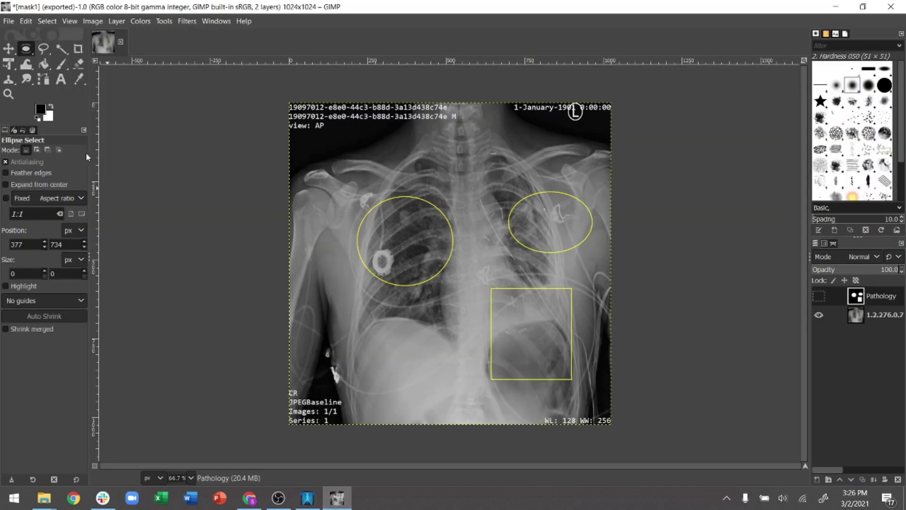
{"action": "left_click", "coordinate": [819, 296]}
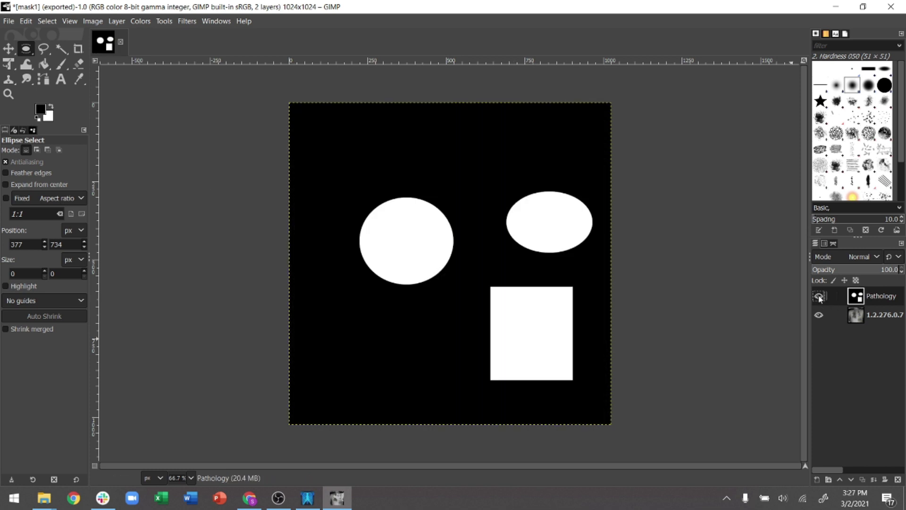